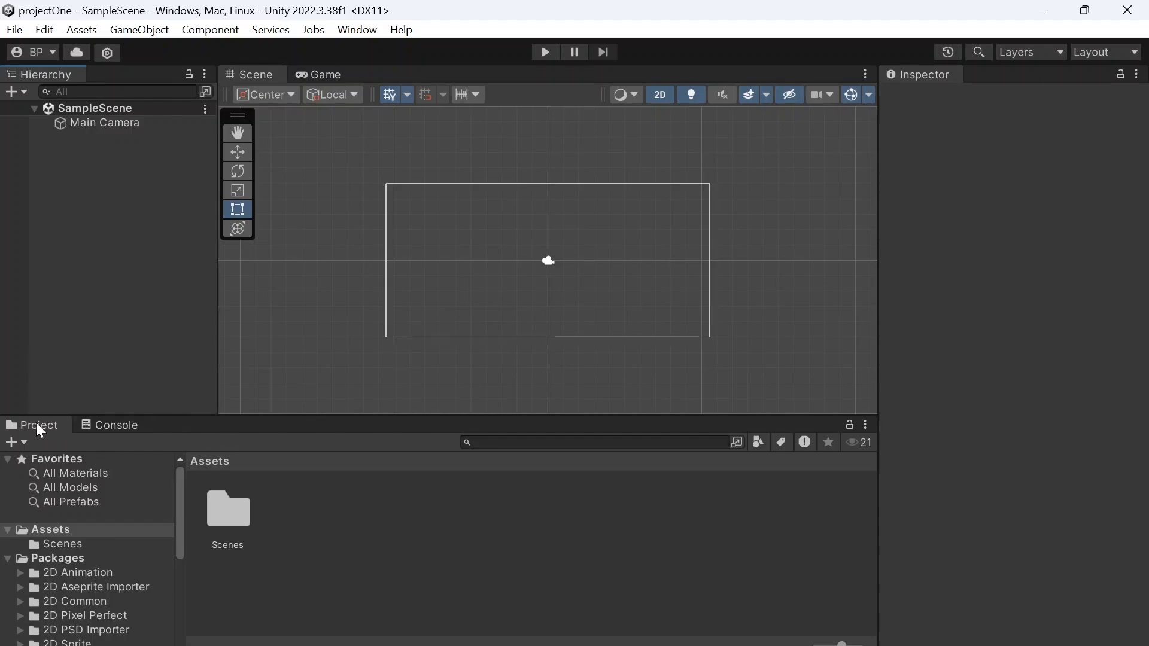
# Dock the Project window between the Scene view and the Inspector, narrow the Hierarchy, and shrink the Console to a thin strip.
pyautogui.moveTo(879, 255); pyautogui.dragTo(890, 253)
pyautogui.moveTo(223, 297); pyautogui.dragTo(187, 294)
pyautogui.moveTo(34, 424); pyautogui.dragTo(875, 188)
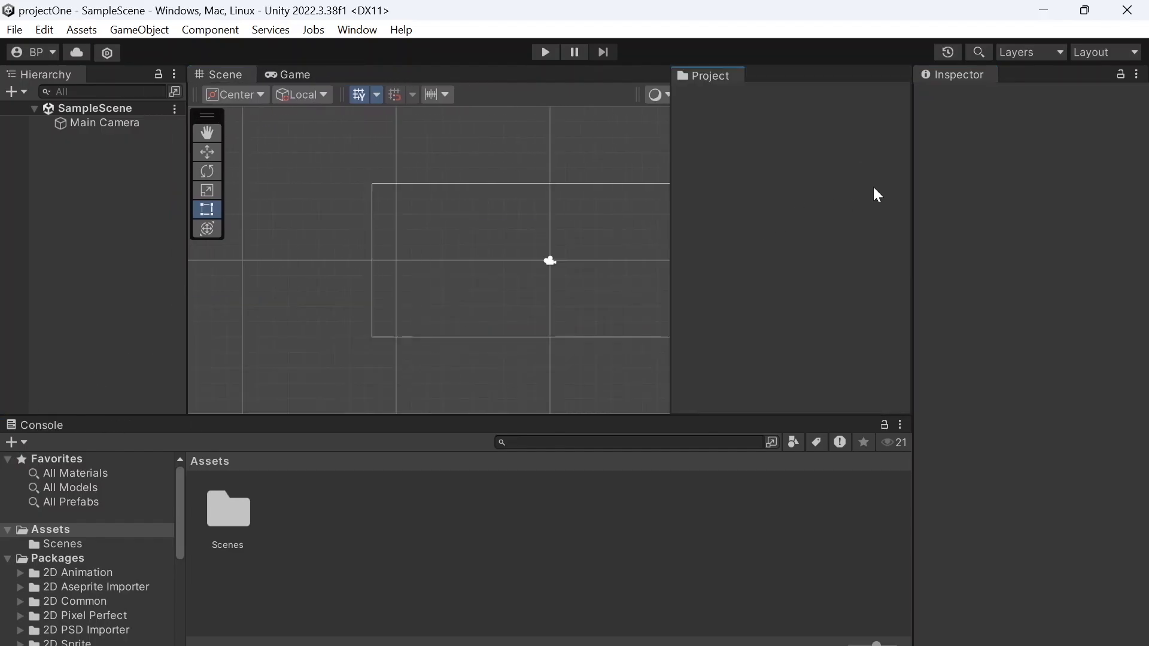
pyautogui.moveTo(669, 300); pyautogui.dragTo(721, 294)
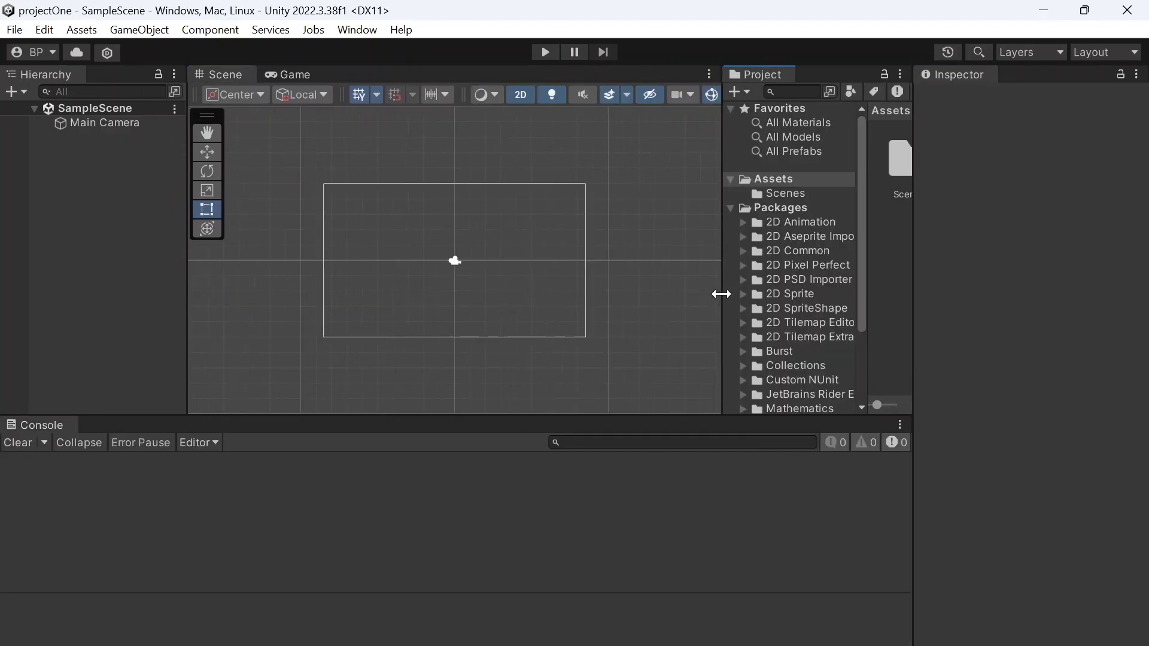
pyautogui.moveTo(593, 415); pyautogui.dragTo(598, 617)
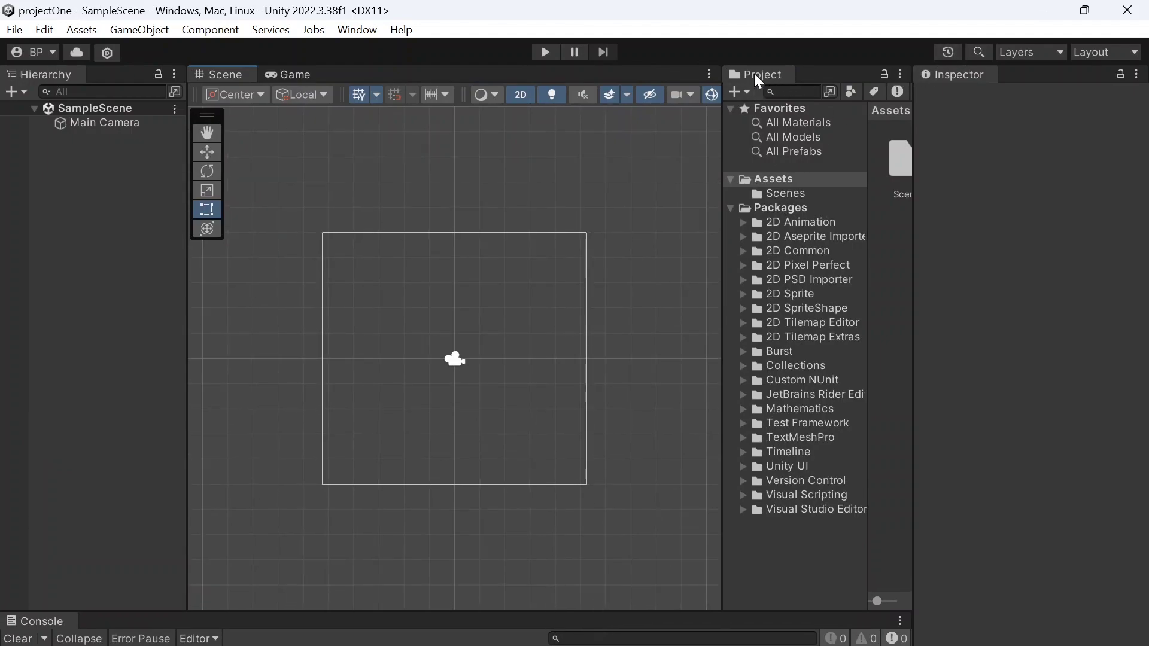
# Switch the Project window to One Column Layout and make it narrower to give the Scene view more room.
pyautogui.click(901, 74)
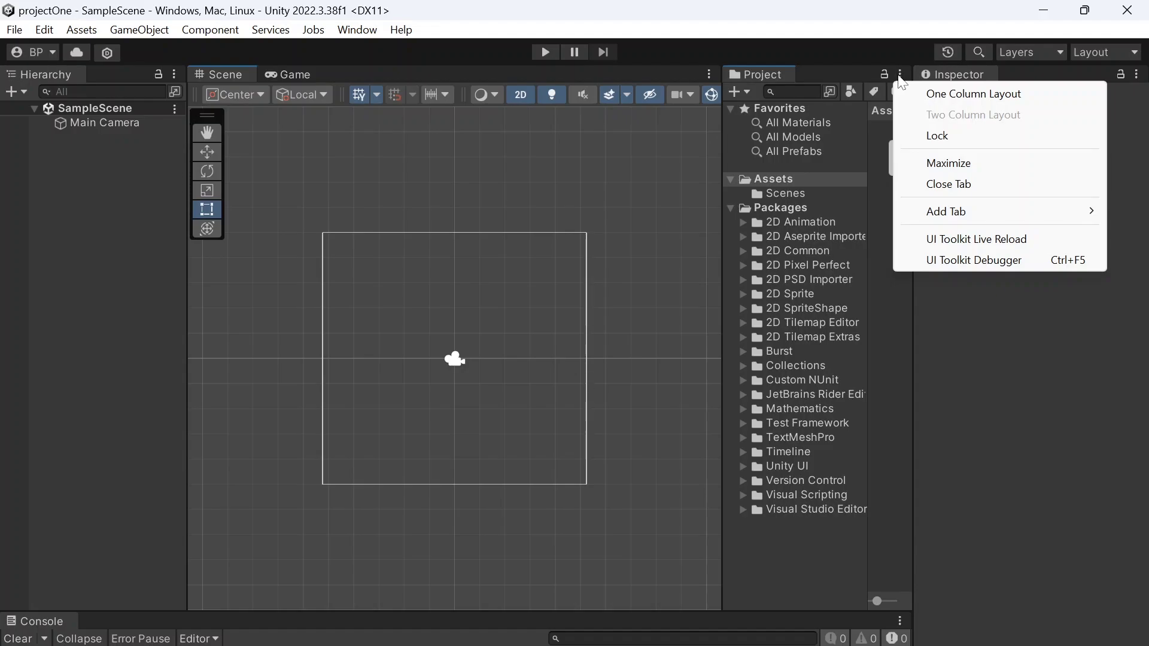
pyautogui.click(985, 95)
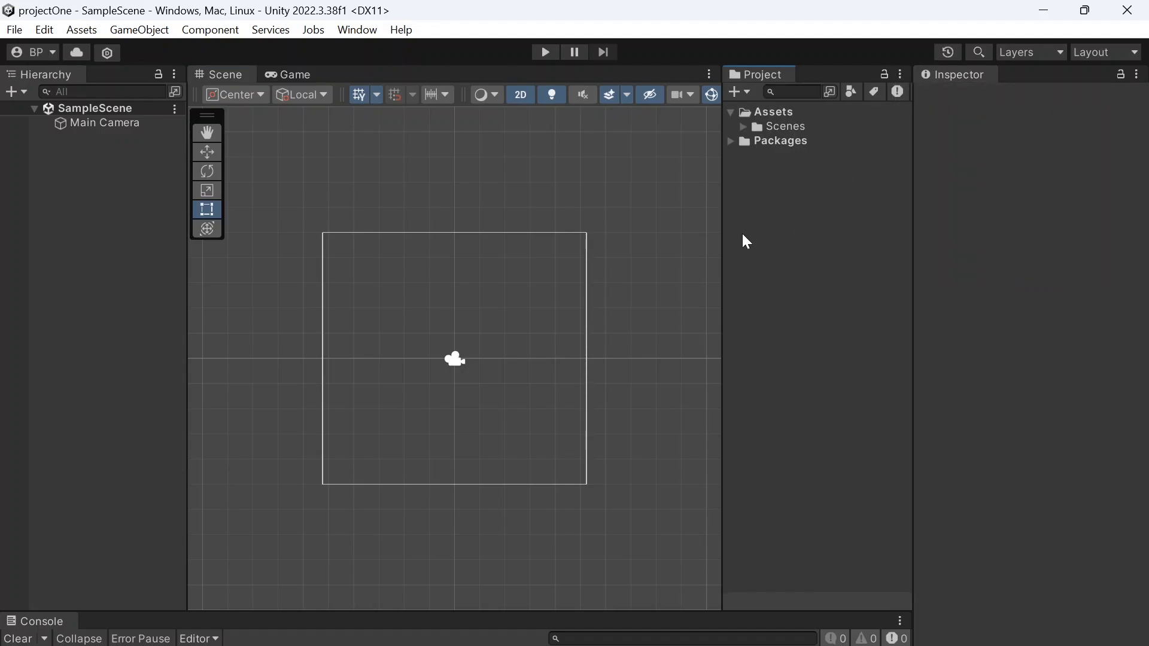
pyautogui.moveTo(724, 235); pyautogui.dragTo(763, 234)
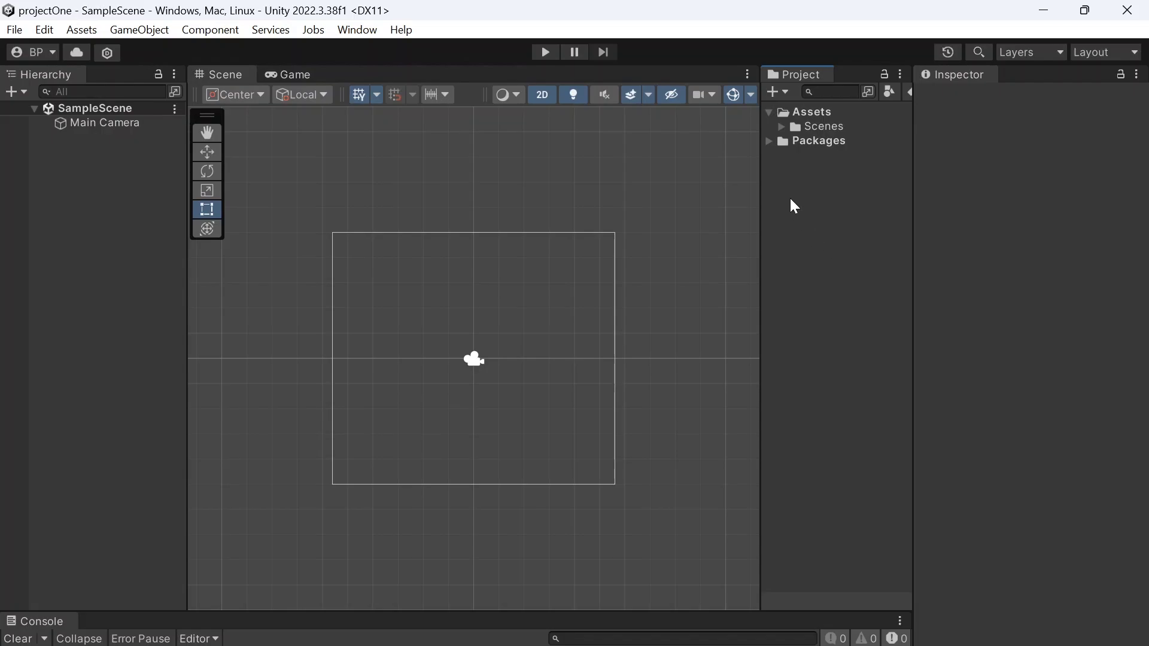
# Create a folder named Scripts inside Assets.
pyautogui.rightClick(810, 116)
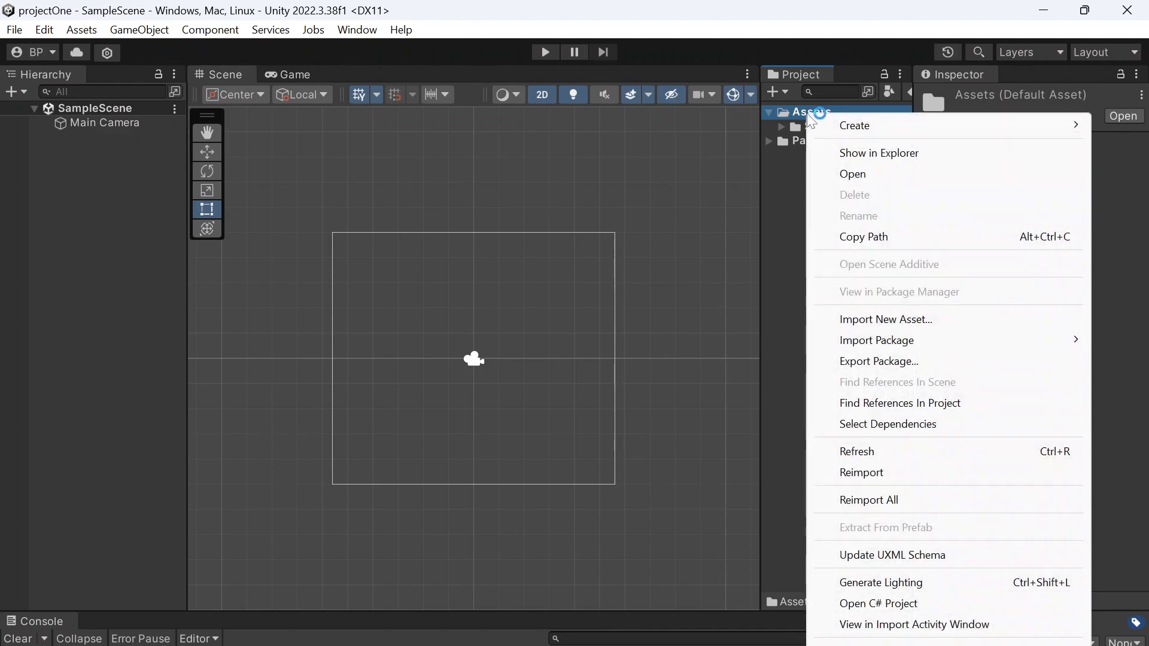
pyautogui.moveTo(854, 124)
pyautogui.click(673, 46)
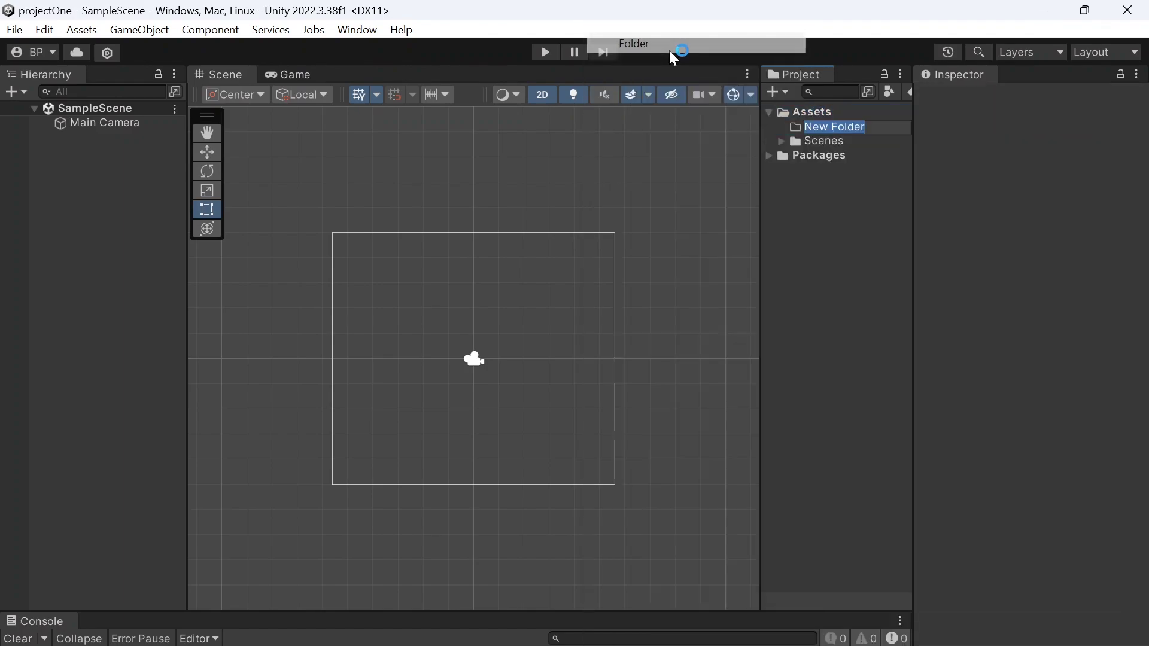
pyautogui.write('S')
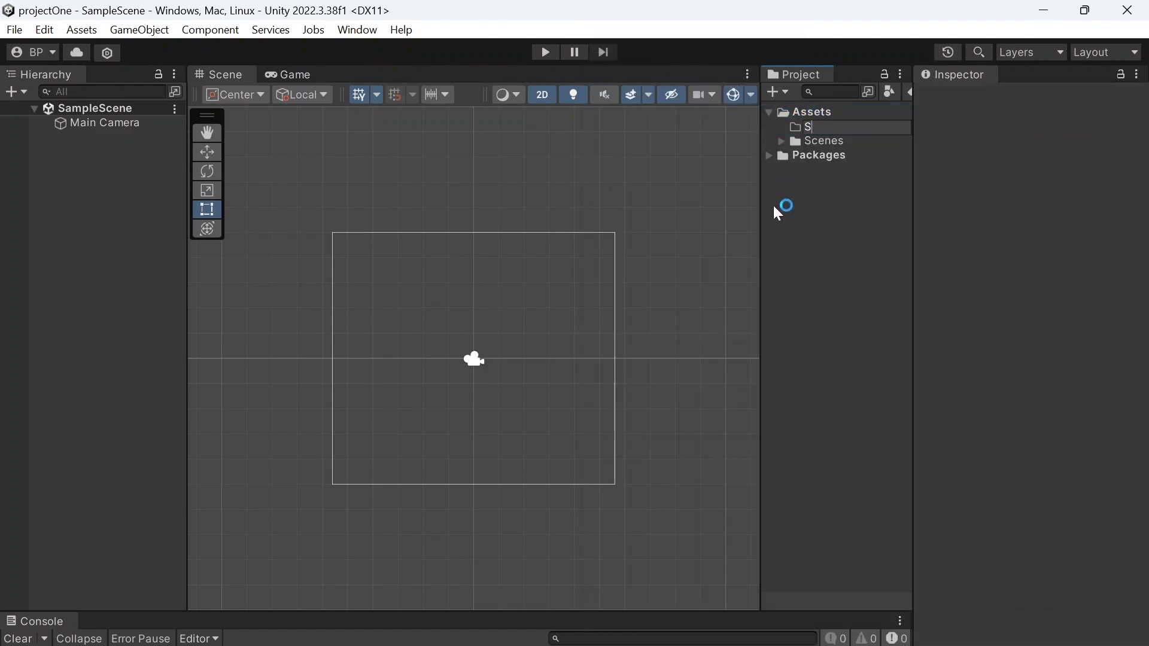
pyautogui.write('cripts')
pyautogui.press('Return')
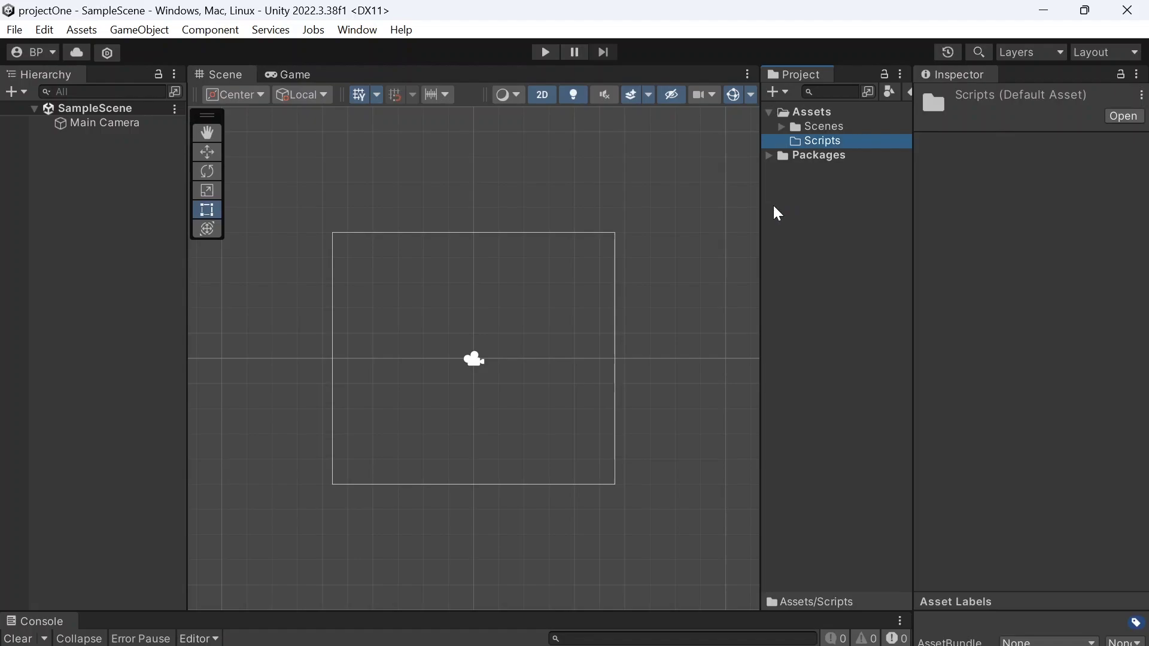
# Create a folder named Sprites inside Assets.
pyautogui.rightClick(816, 113)
pyautogui.moveTo(862, 125)
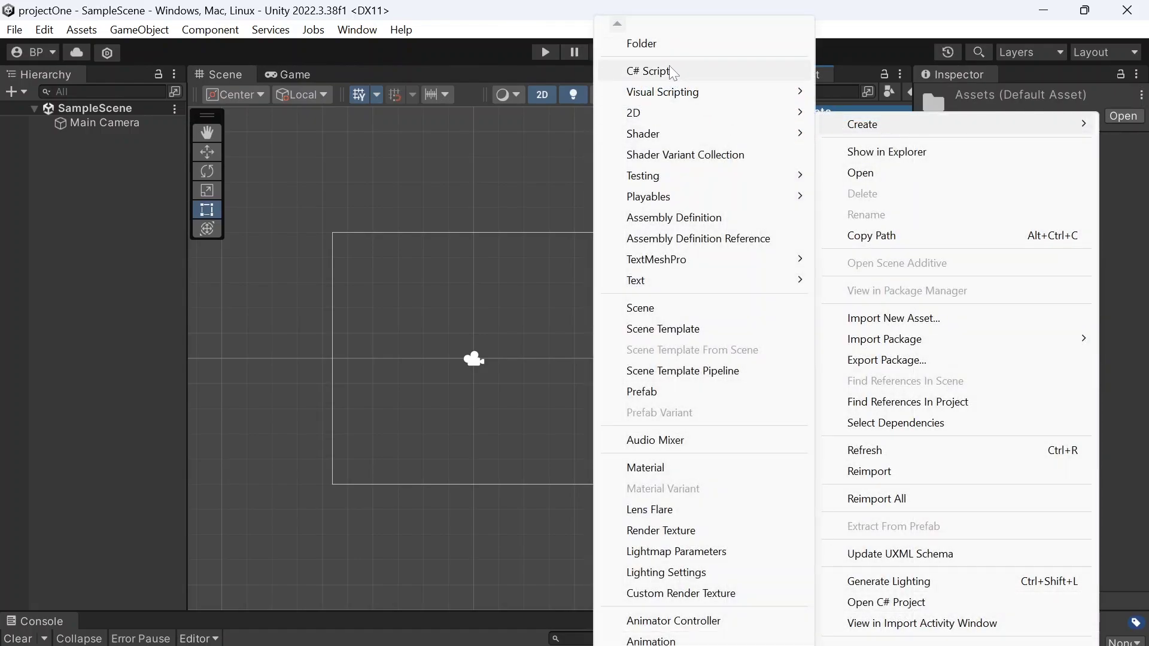
pyautogui.click(662, 43)
pyautogui.write('Sprites')
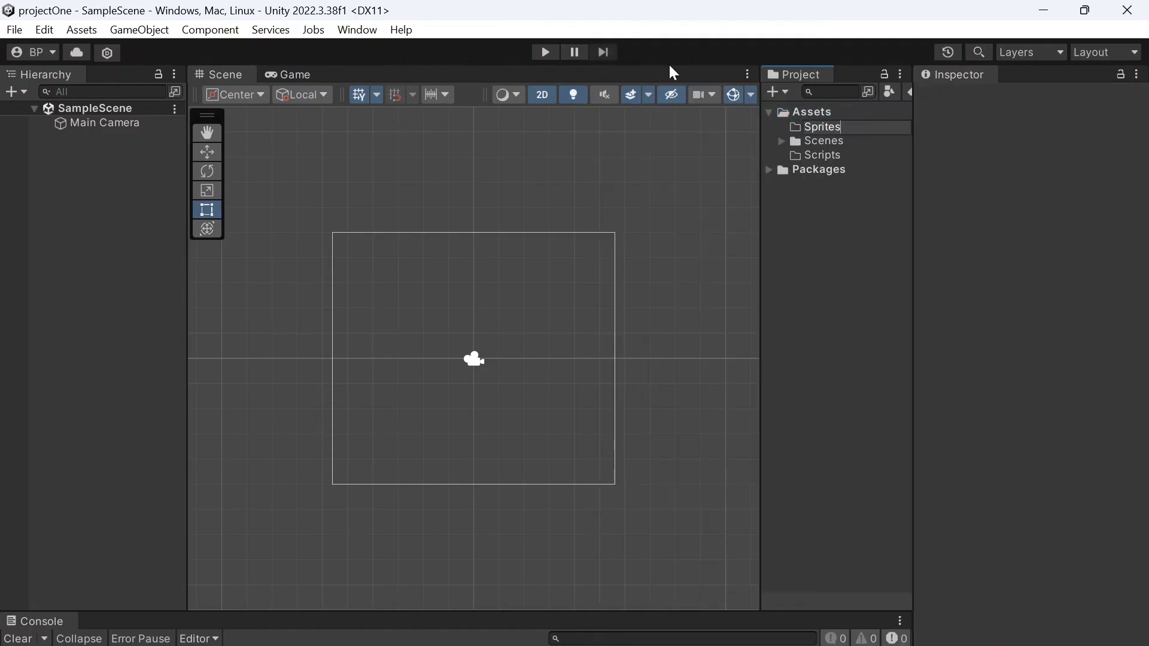
pyautogui.press('Return')
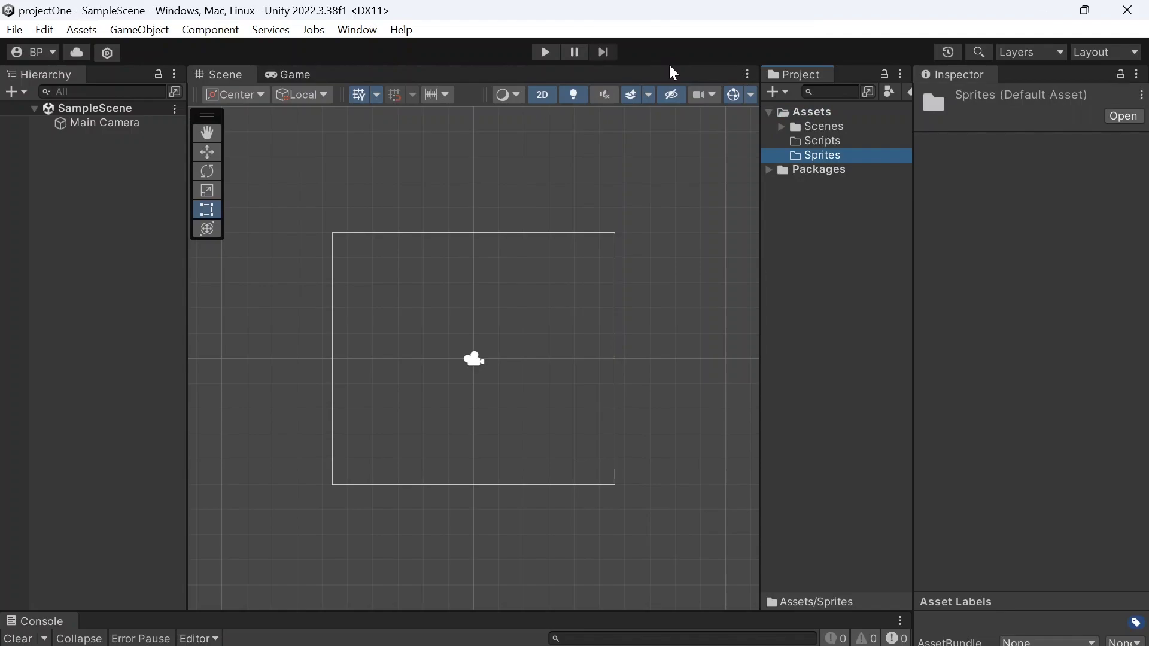
# Create a folder named Prefabs inside Assets and clear the selection.
pyautogui.click(809, 111)
pyautogui.rightClick(813, 113)
pyautogui.moveTo(896, 120)
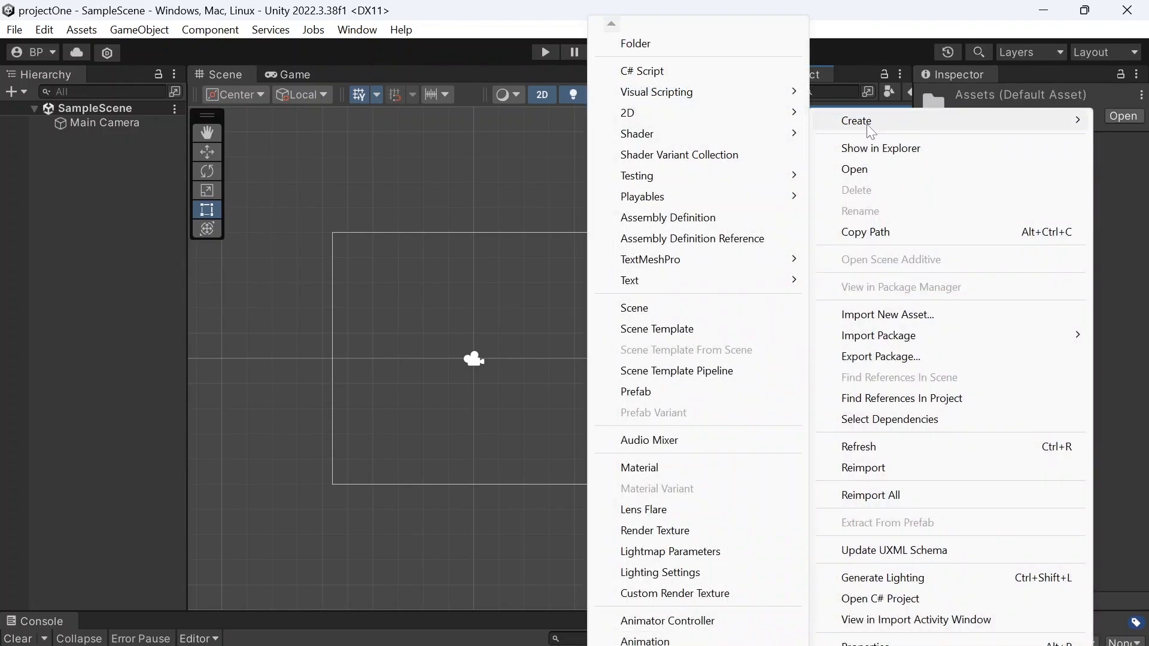
pyautogui.click(667, 42)
pyautogui.write('Prefabs')
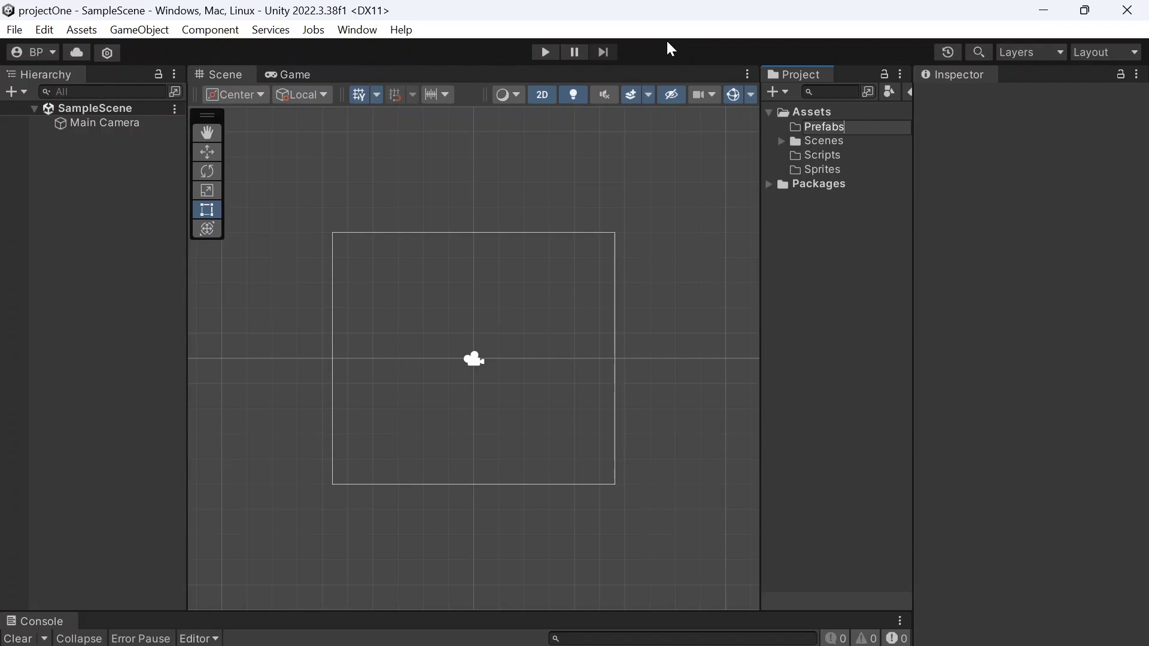
pyautogui.press('Return')
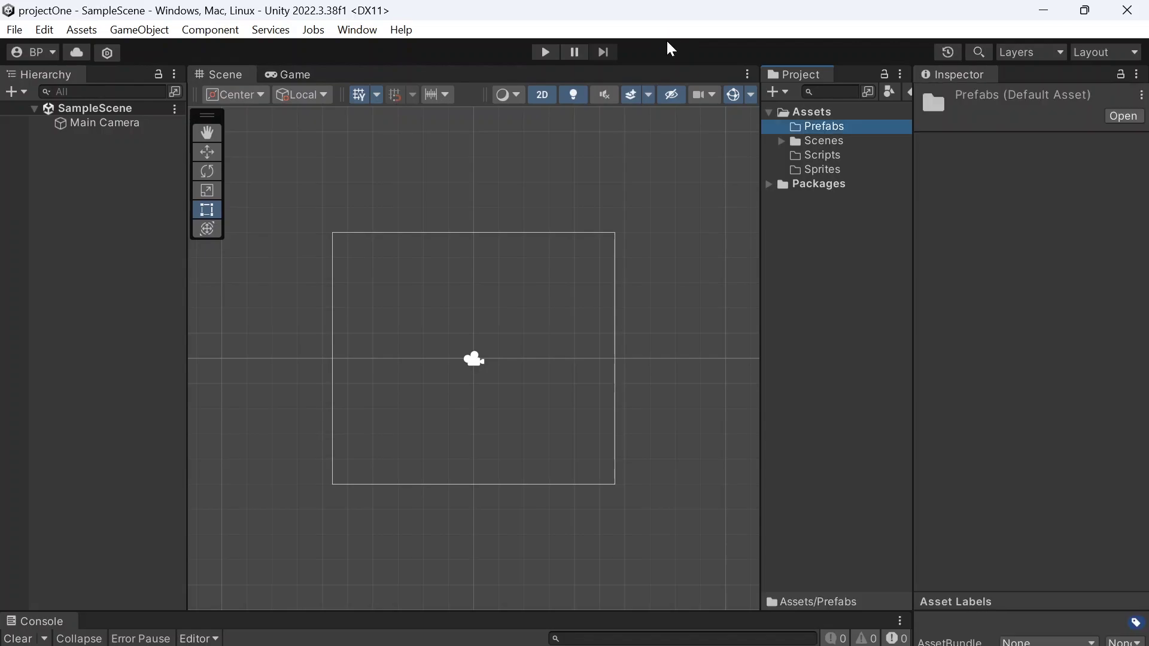
pyautogui.click(835, 318)
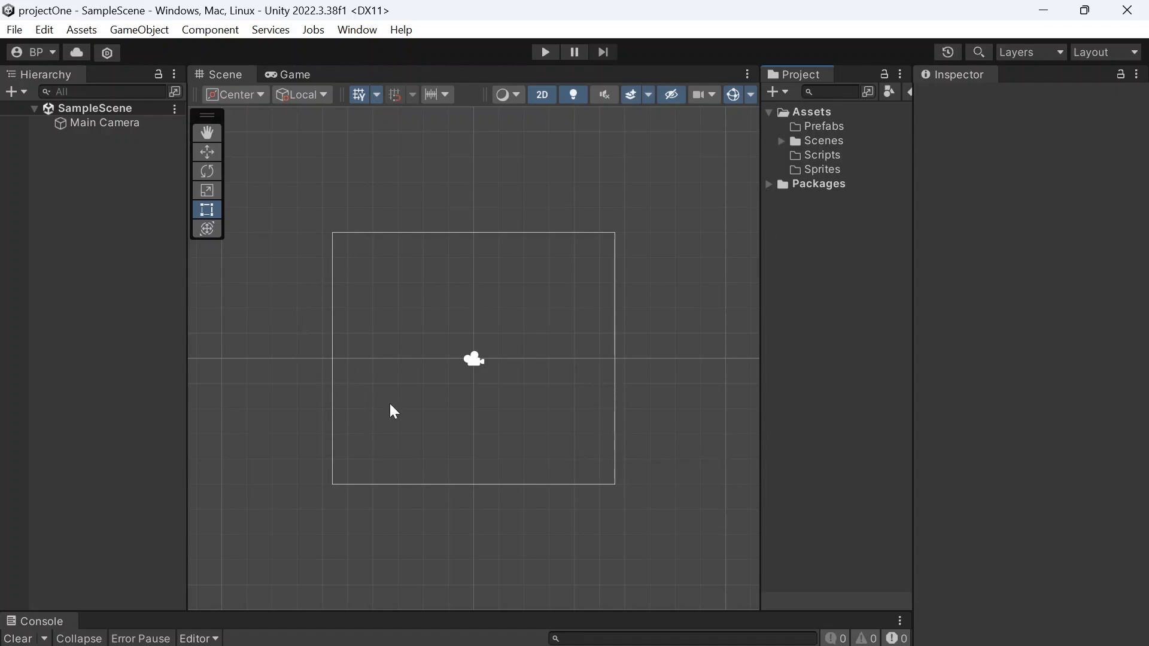
# Look at the empty scene in the Game view and return to the Scene view.
pyautogui.scroll(2, 491, 402)
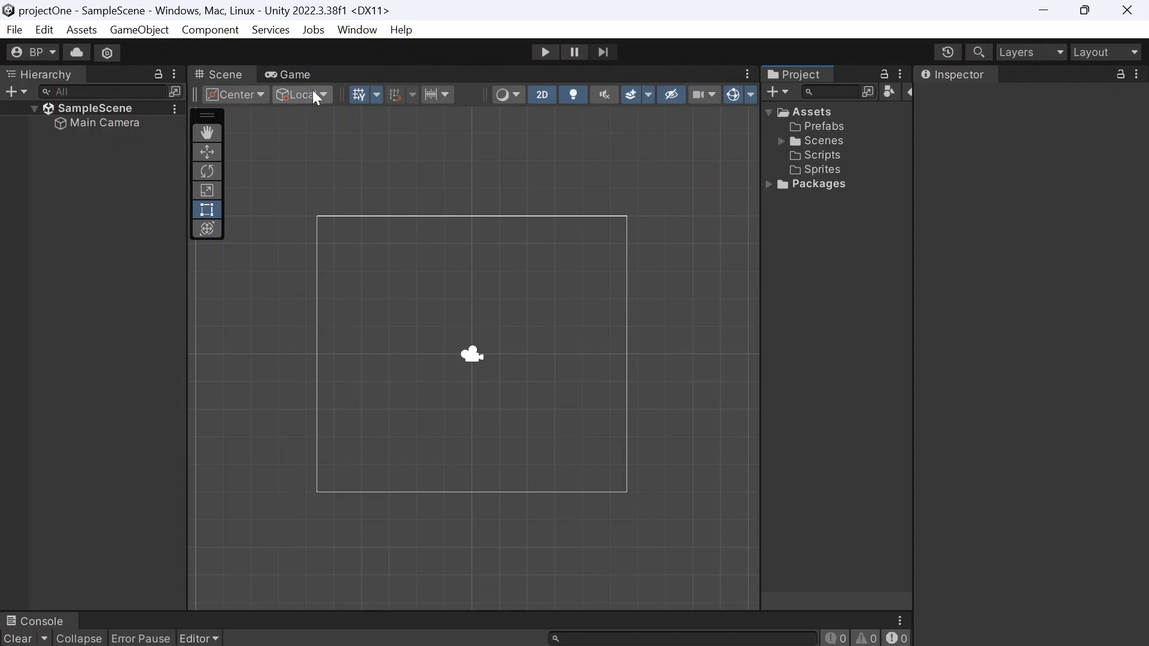
pyautogui.click(294, 79)
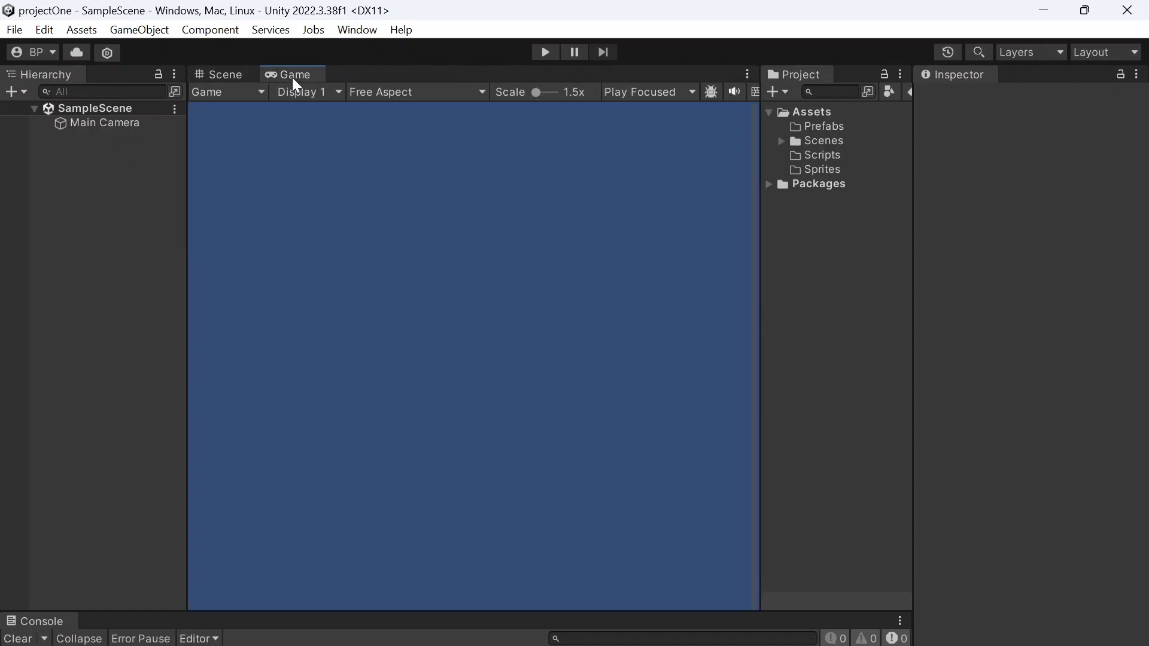
pyautogui.click(231, 76)
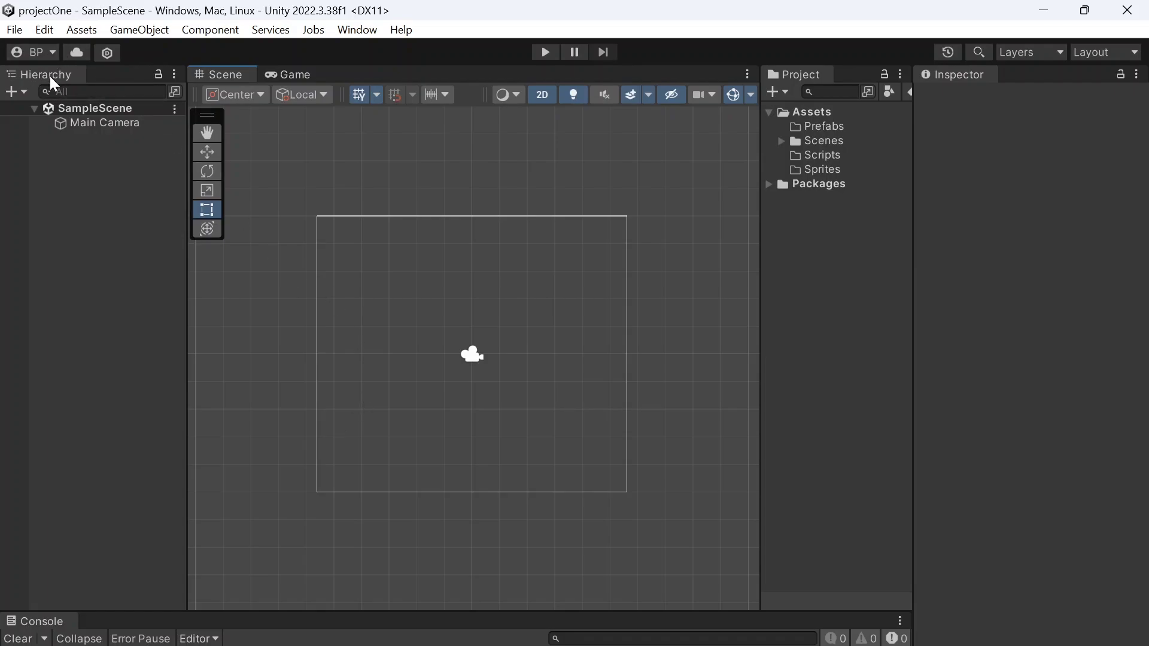
# Add a 2D Square sprite to SampleScene, preview it in the Game view, and return to the Scene view.
pyautogui.rightClick(69, 208)
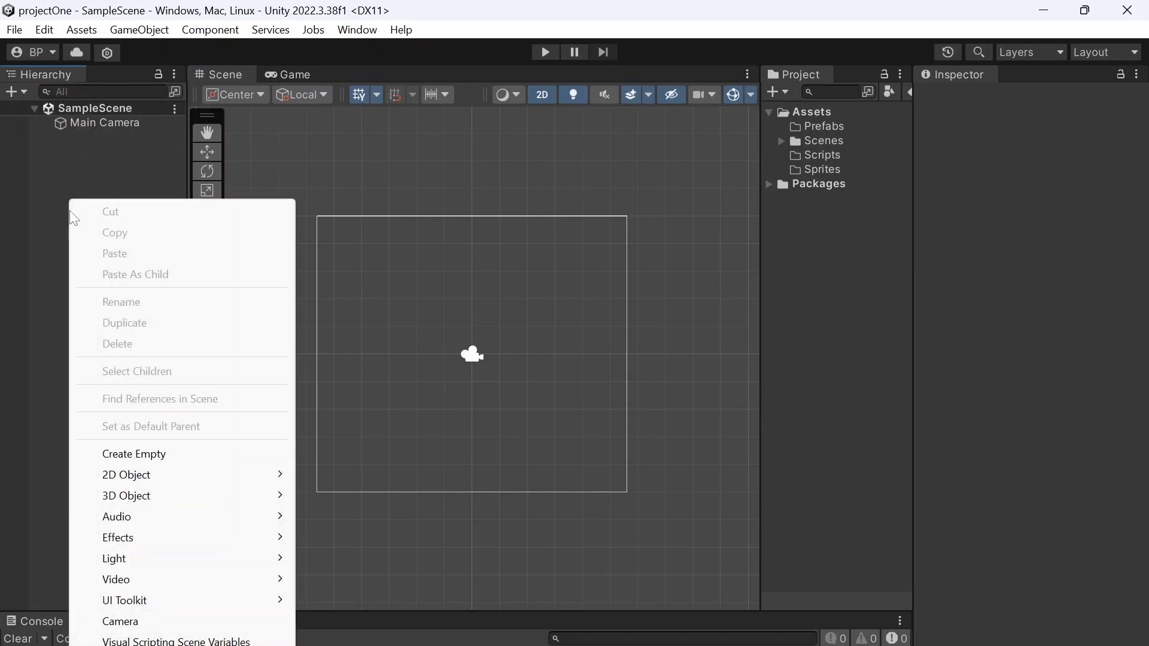
pyautogui.moveTo(169, 472)
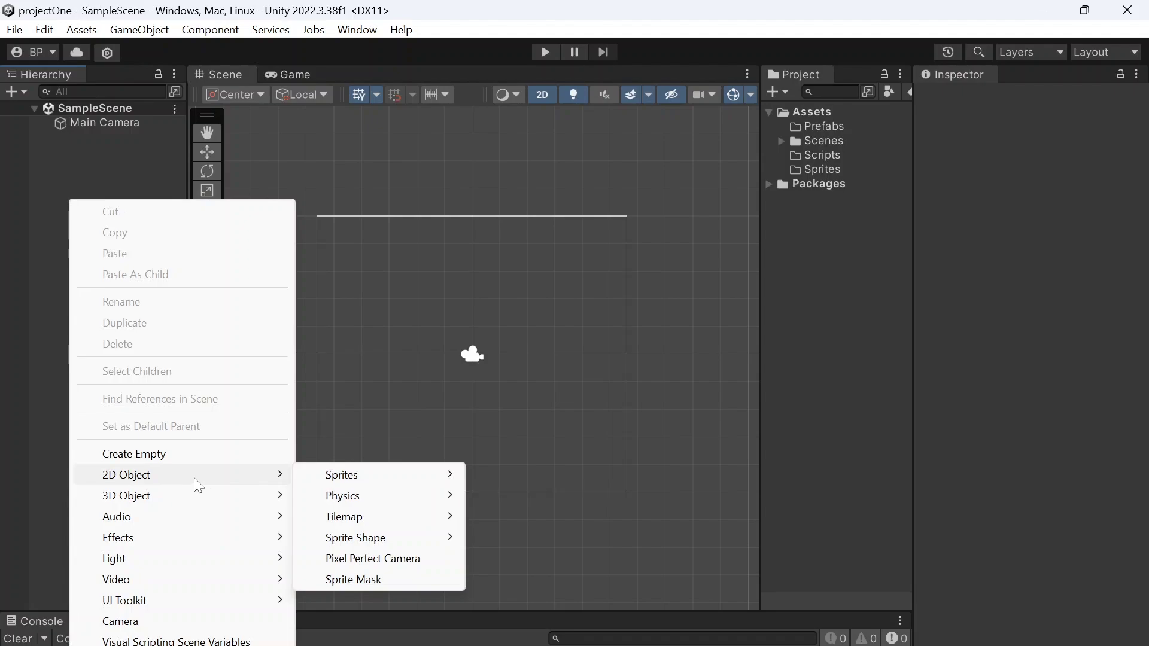
pyautogui.moveTo(387, 474)
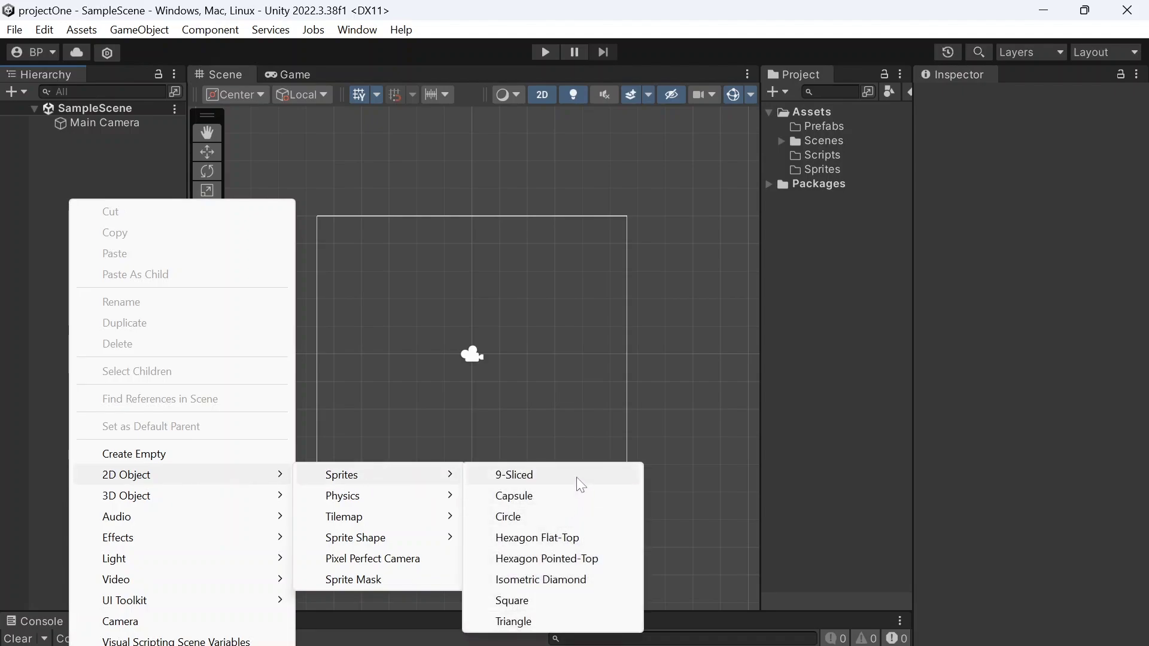
pyautogui.click(532, 600)
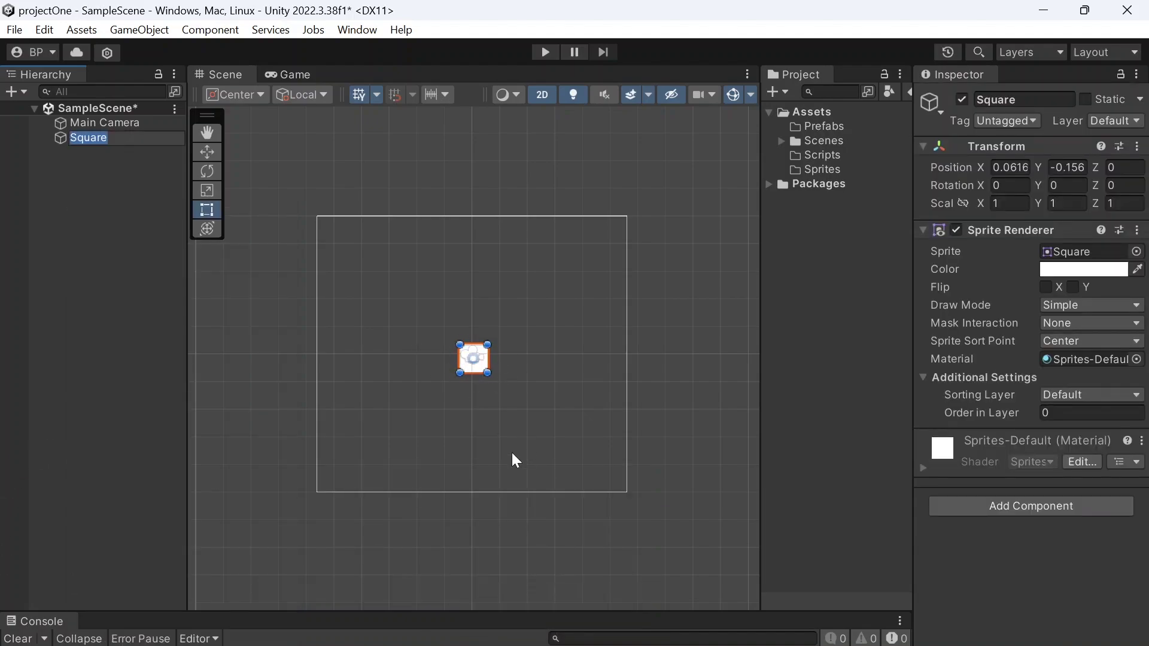
pyautogui.click(297, 75)
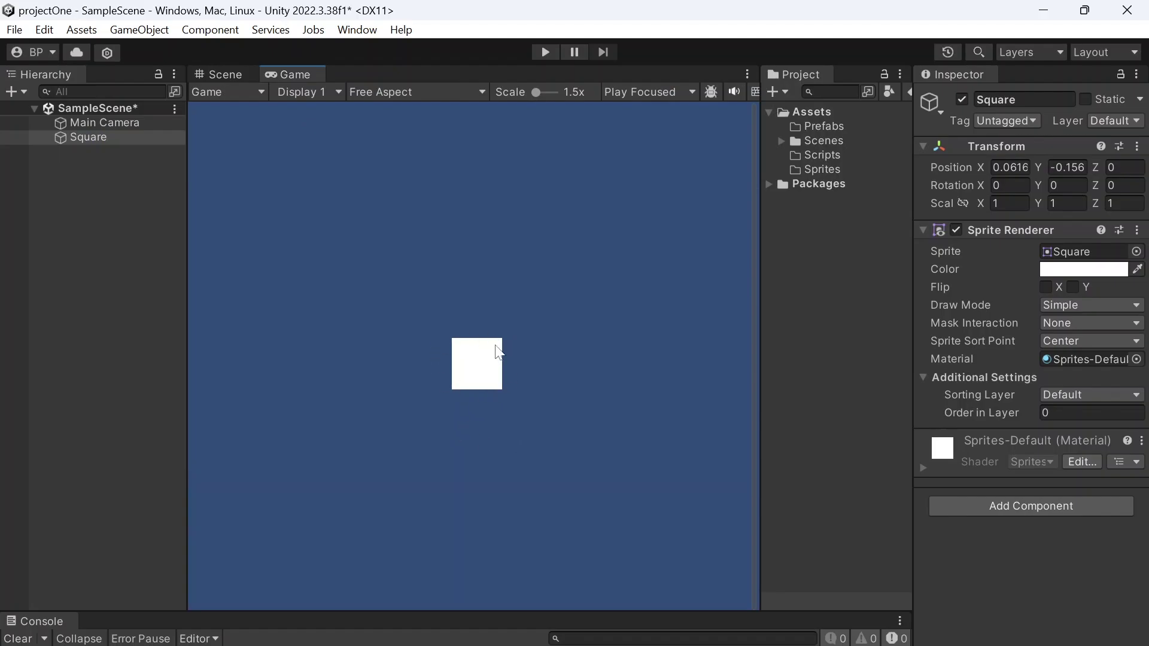
pyautogui.click(236, 77)
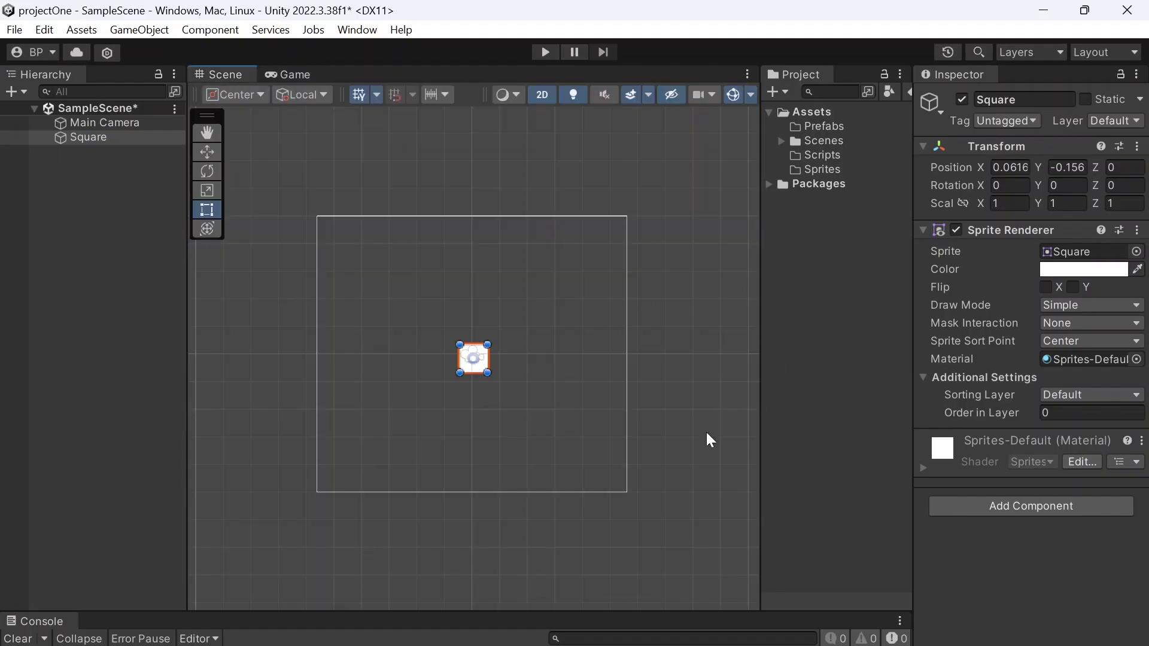
# Set the square's position to X 0 and Y 0, and its Y scale to 2.
pyautogui.click(1010, 168)
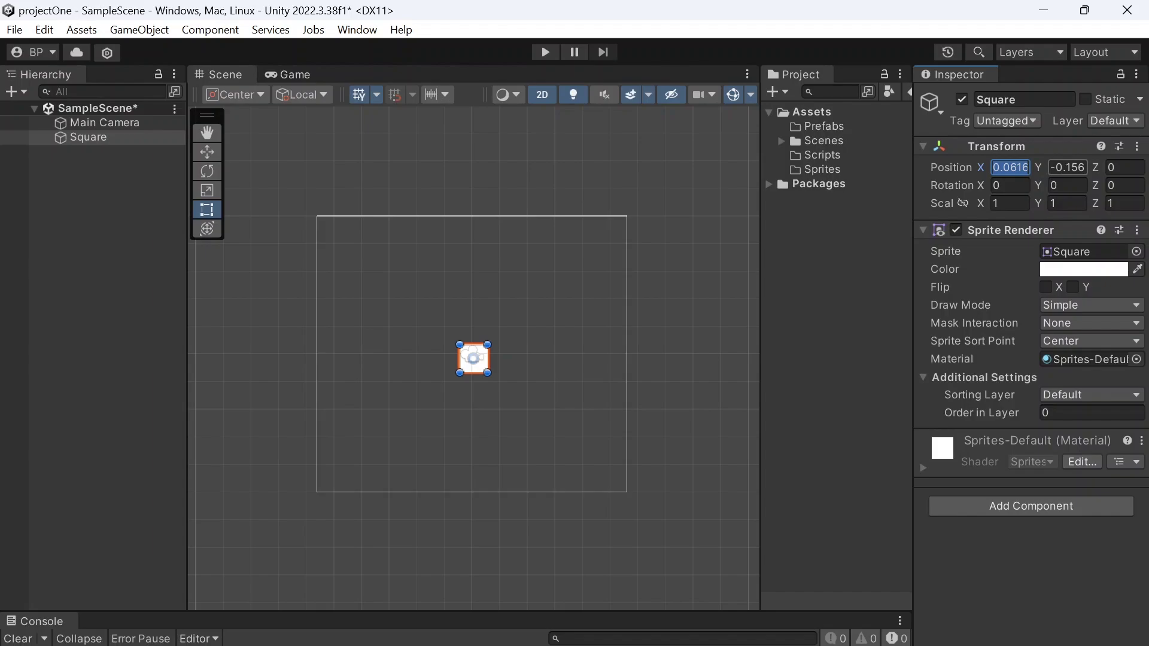
pyautogui.write('0')
pyautogui.press('Tab')
pyautogui.write('0')
pyautogui.press('Tab')
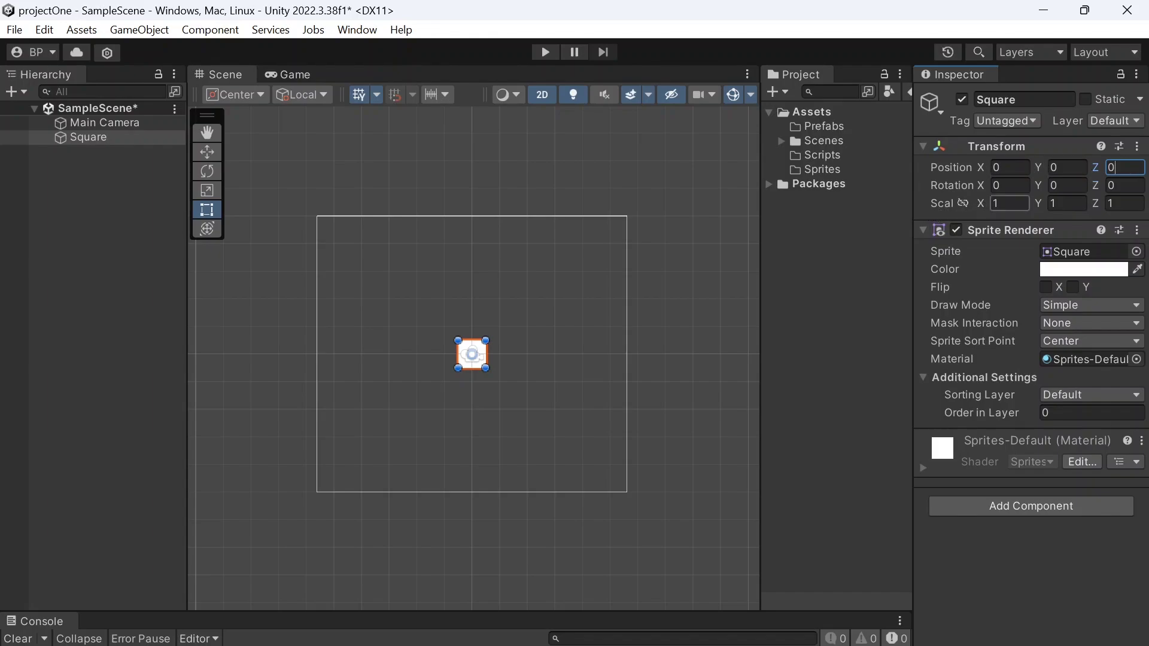
pyautogui.click(1067, 203)
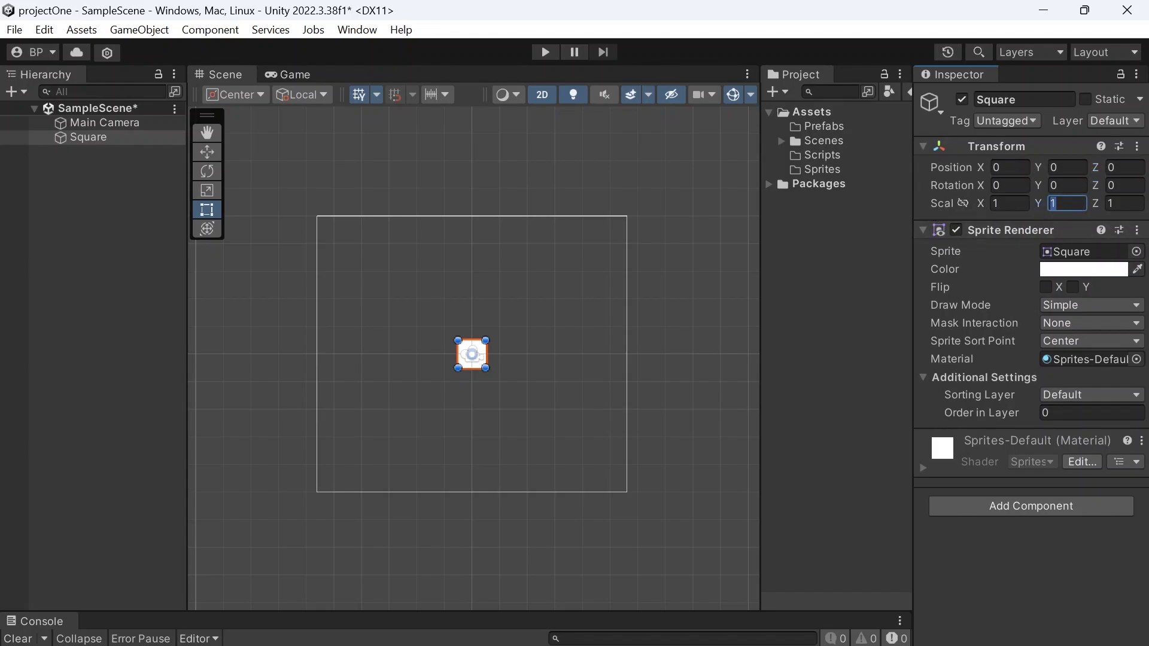
pyautogui.write('2')
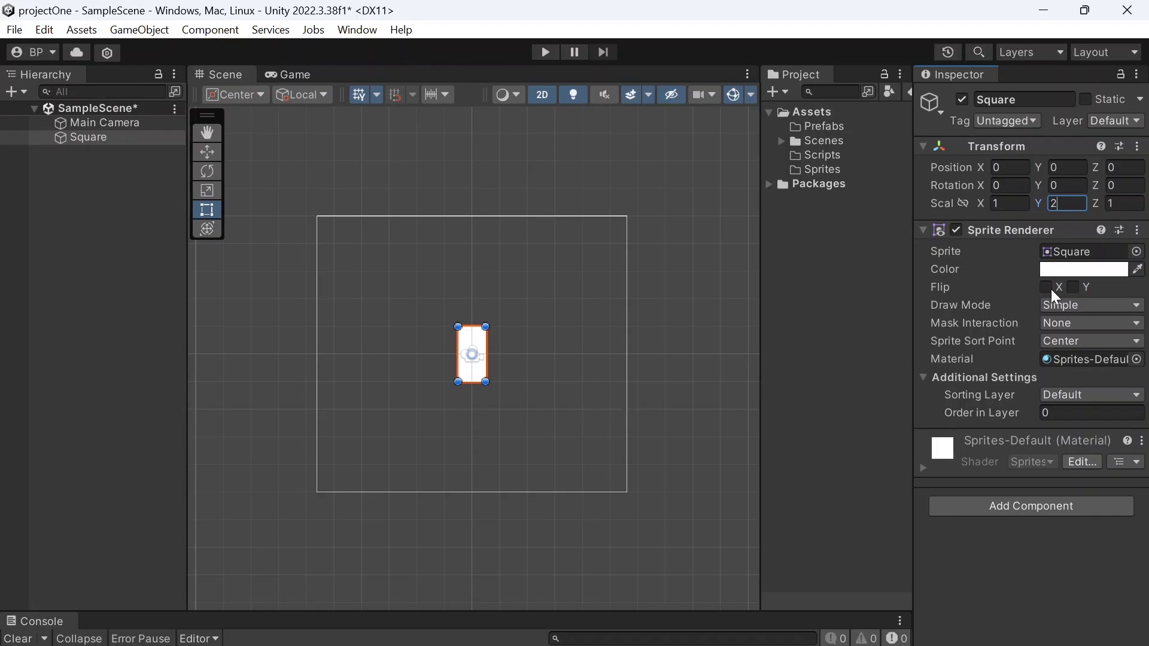
# Change the square's Sprite Renderer color to a dark orange-brown and deselect the square.
pyautogui.click(1071, 270)
pyautogui.click(1008, 132)
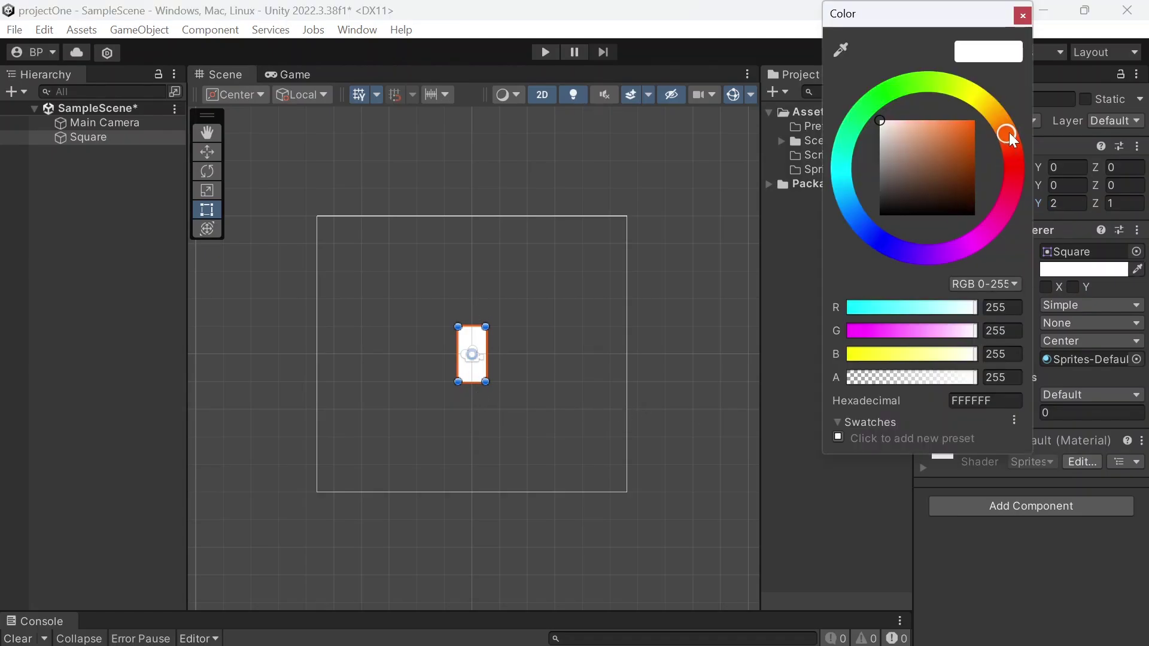
pyautogui.click(957, 164)
pyautogui.click(1021, 17)
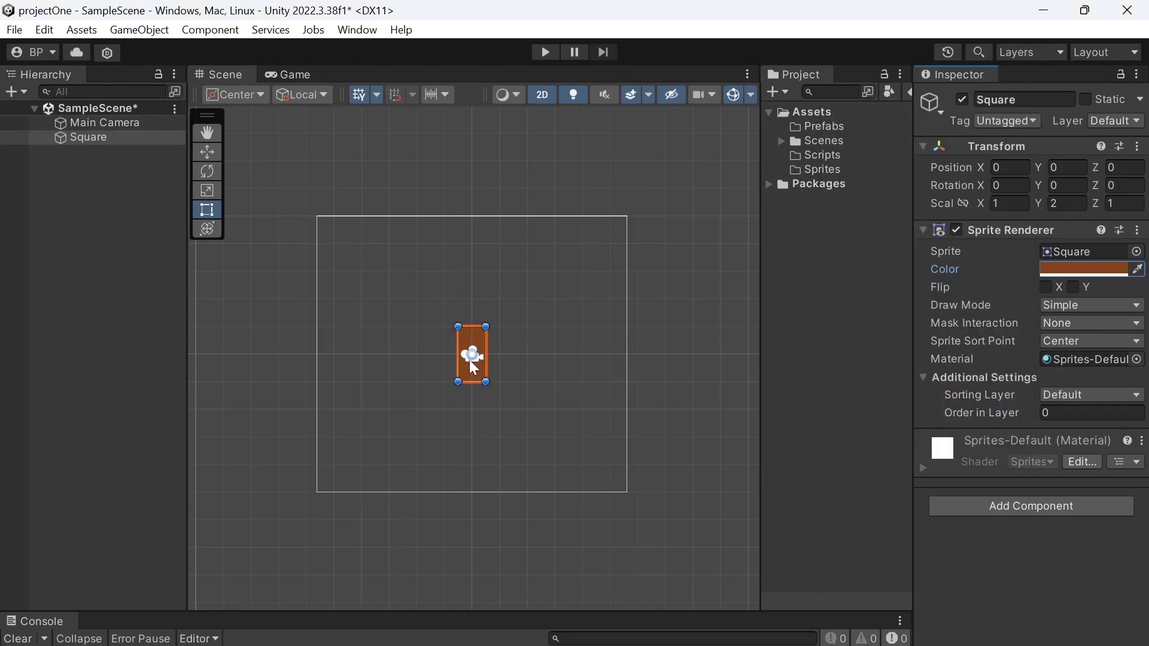
pyautogui.click(89, 258)
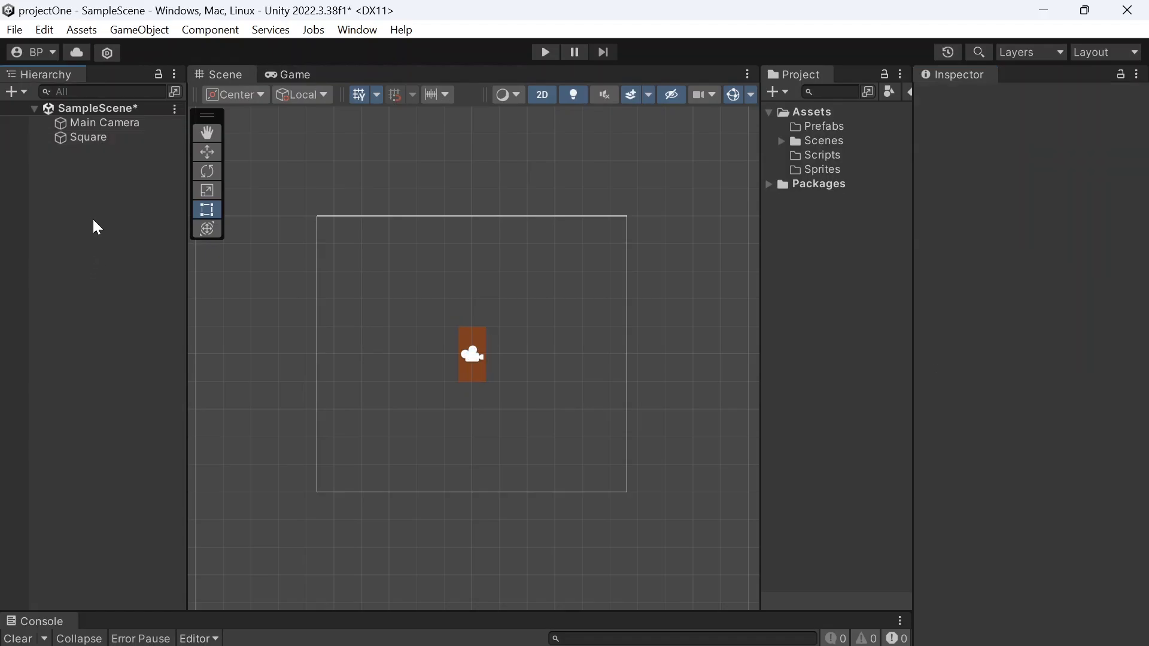
# Add a second 2D Square sprite to SampleScene.
pyautogui.rightClick(74, 169)
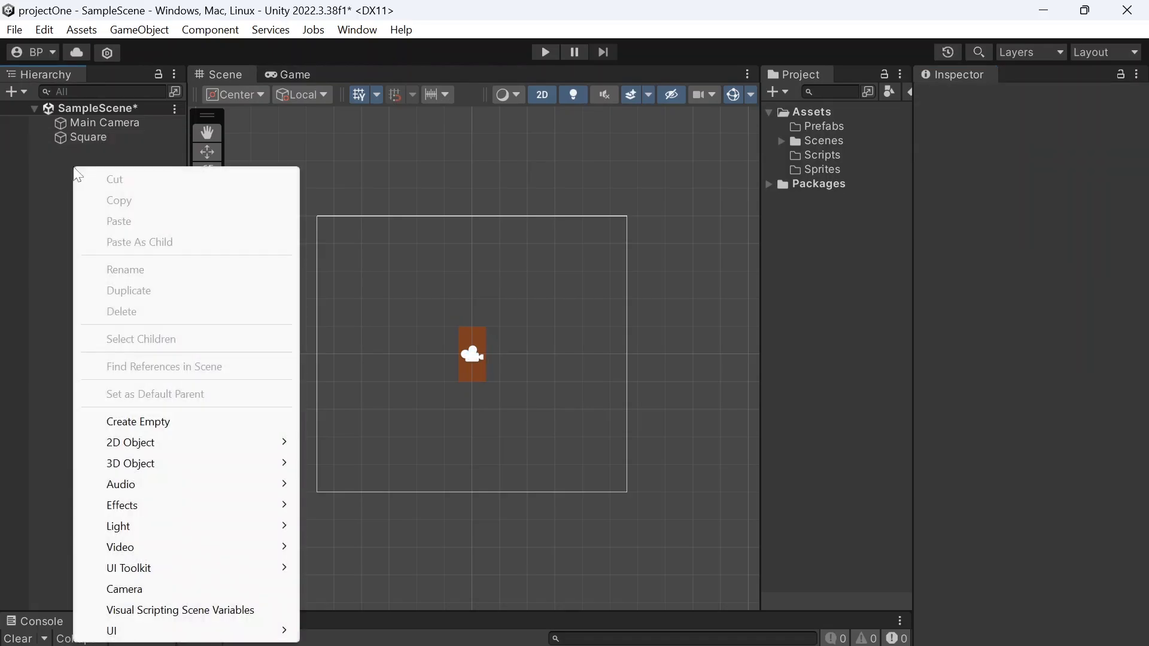
pyautogui.moveTo(251, 445)
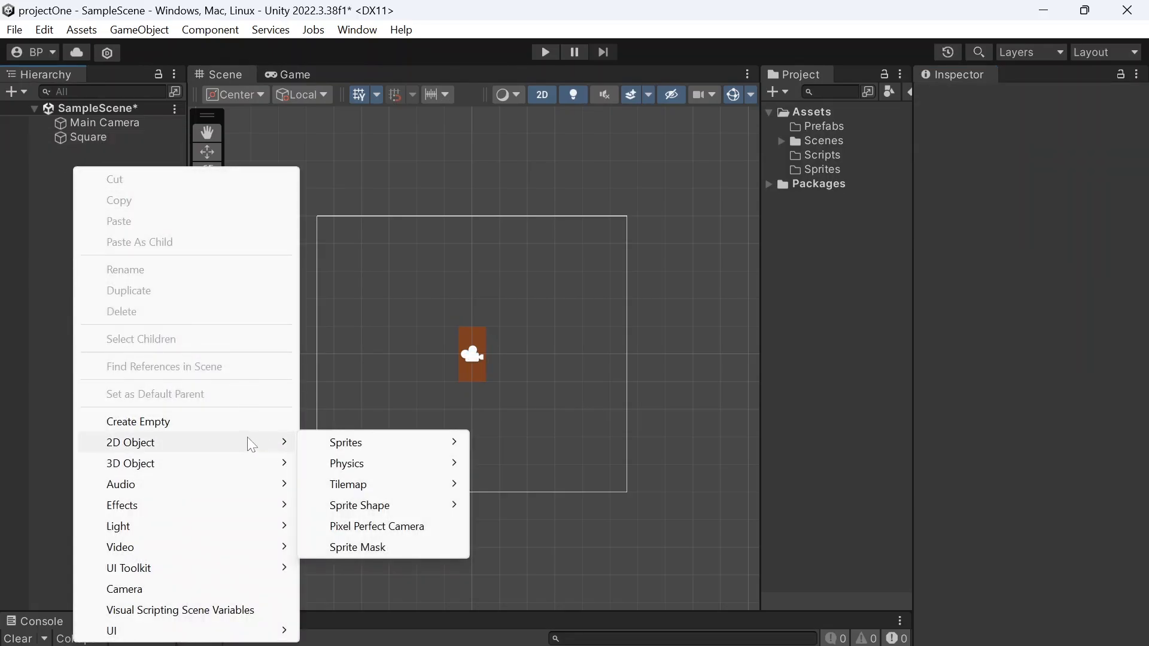
pyautogui.moveTo(428, 442)
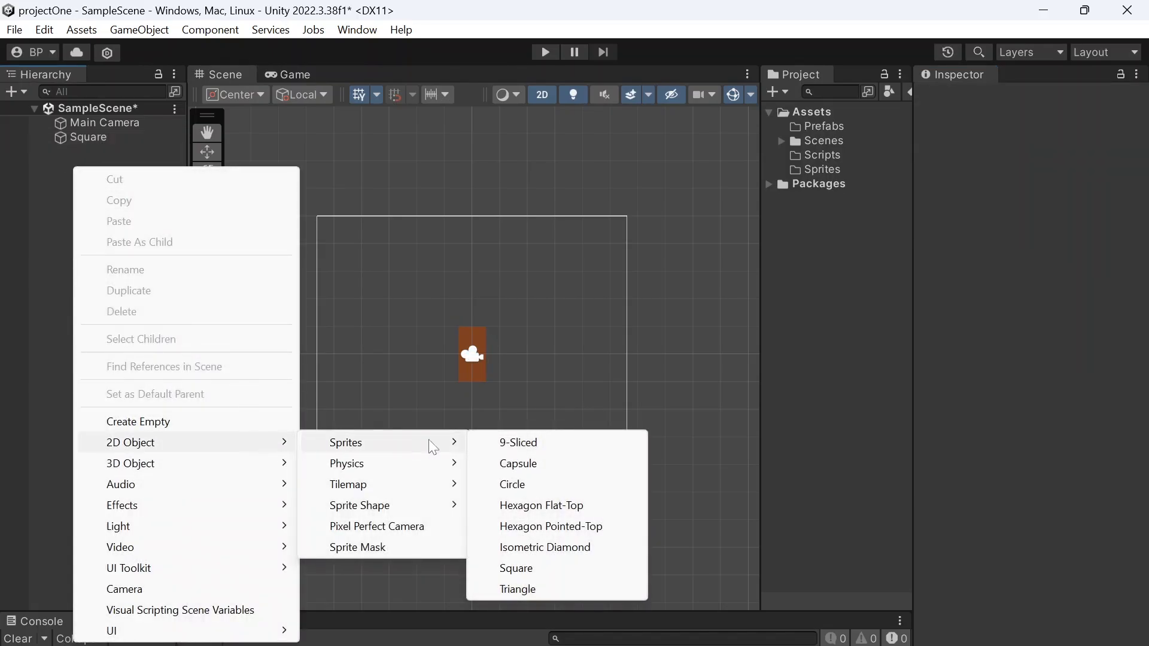
pyautogui.click(537, 569)
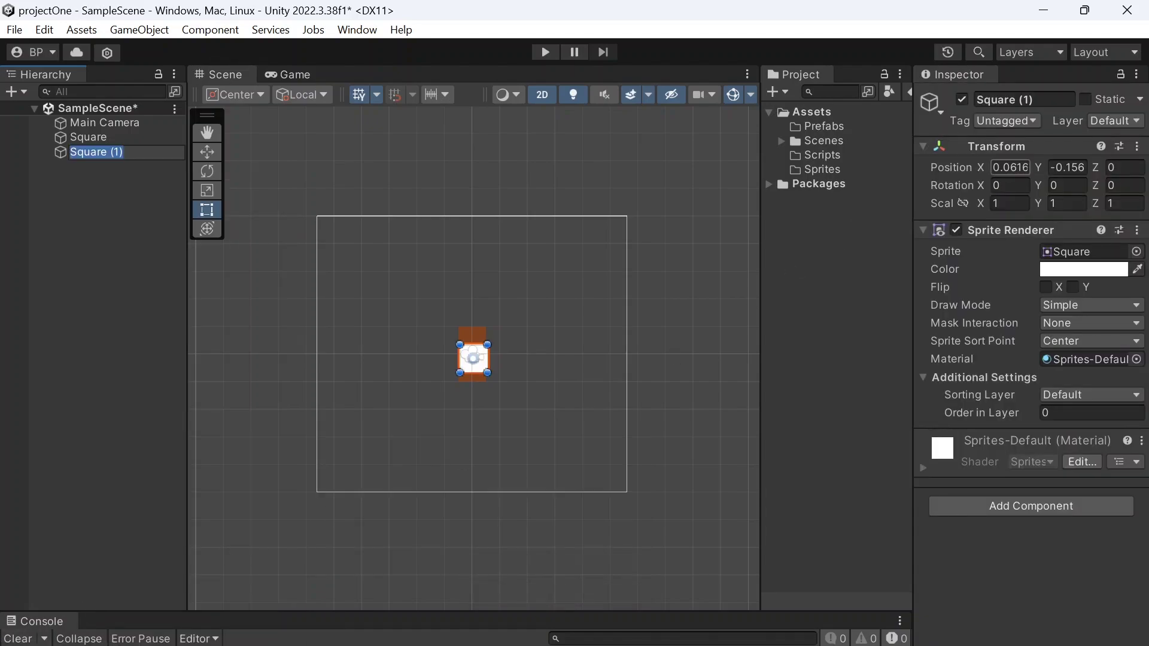
# Set the second square's position to X 0 and Y 0.75, and its Y scale to 0.5.
pyautogui.click(1011, 168)
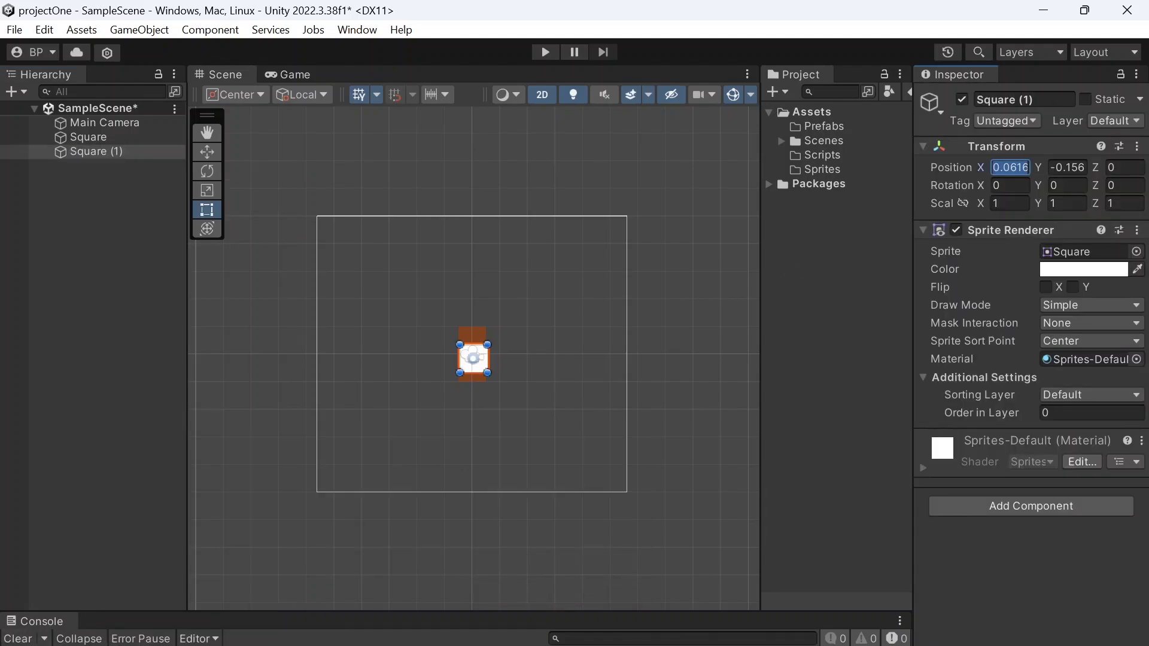
pyautogui.write('0')
pyautogui.press('Tab')
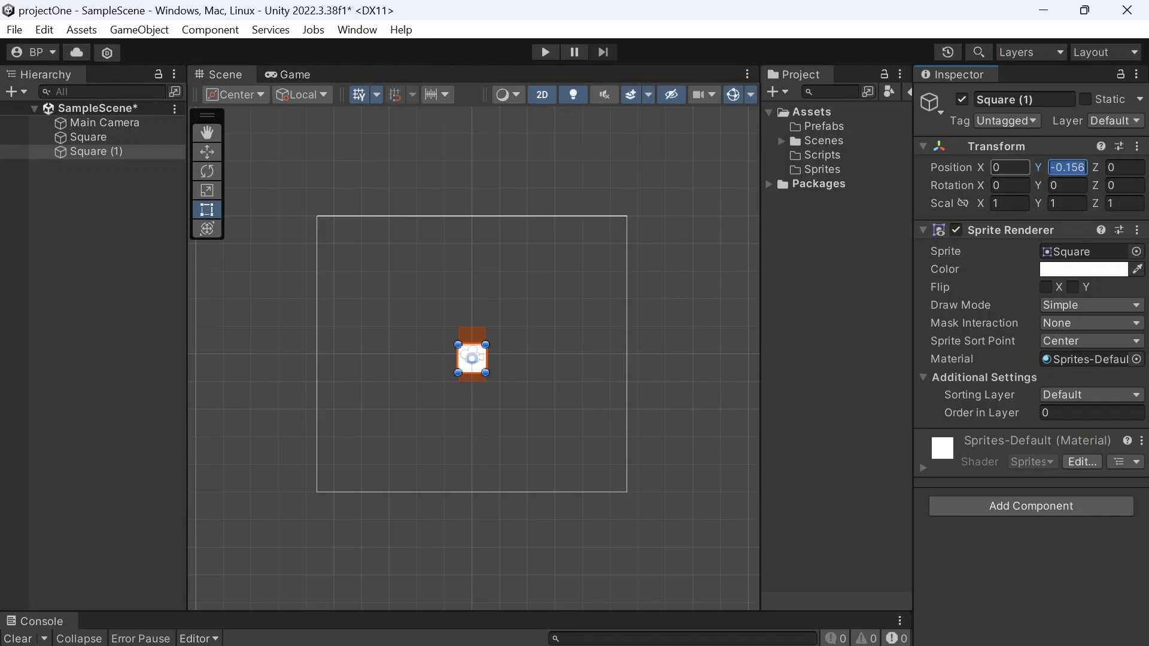
pyautogui.write('0')
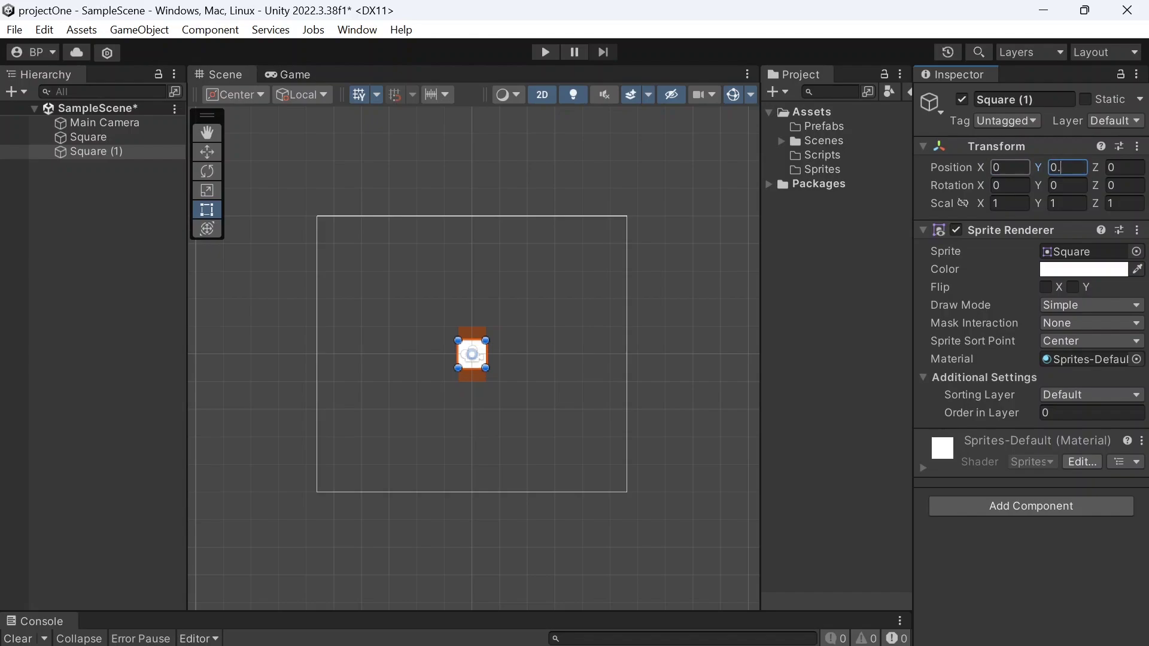
pyautogui.write('.75')
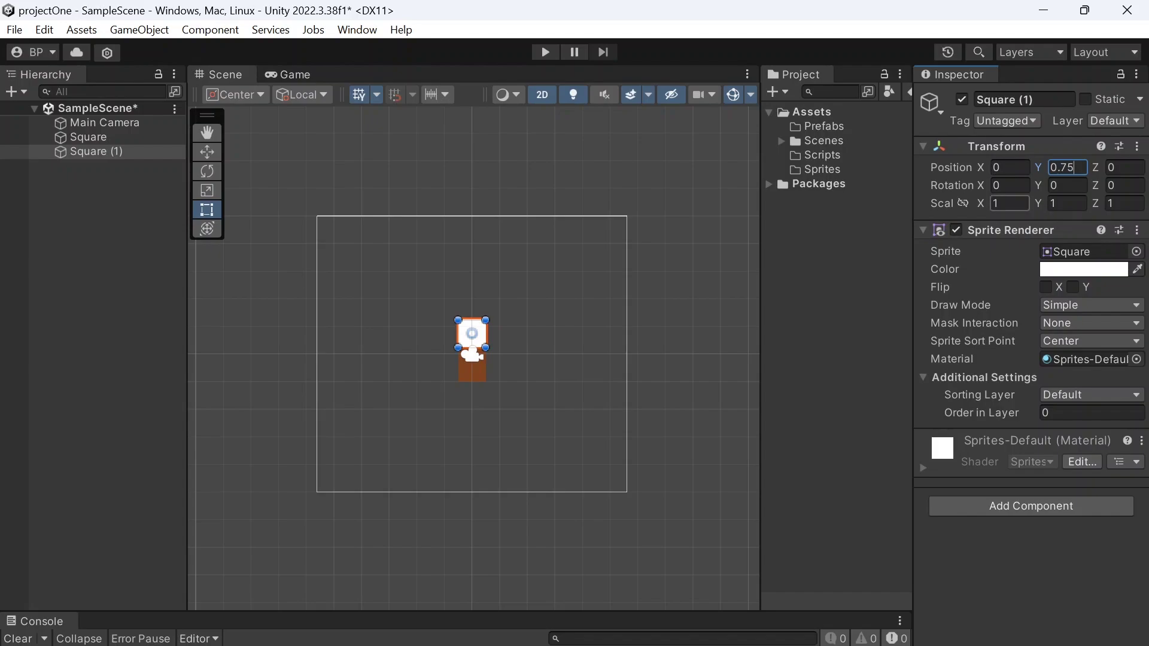
pyautogui.click(1067, 204)
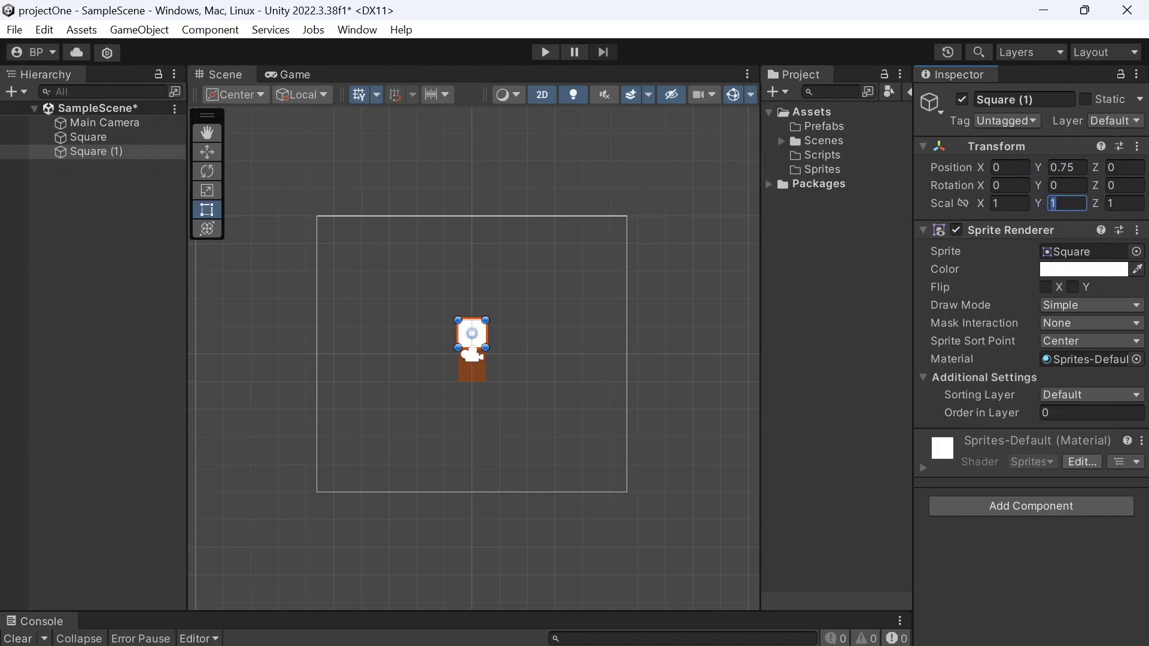
pyautogui.write('0.5')
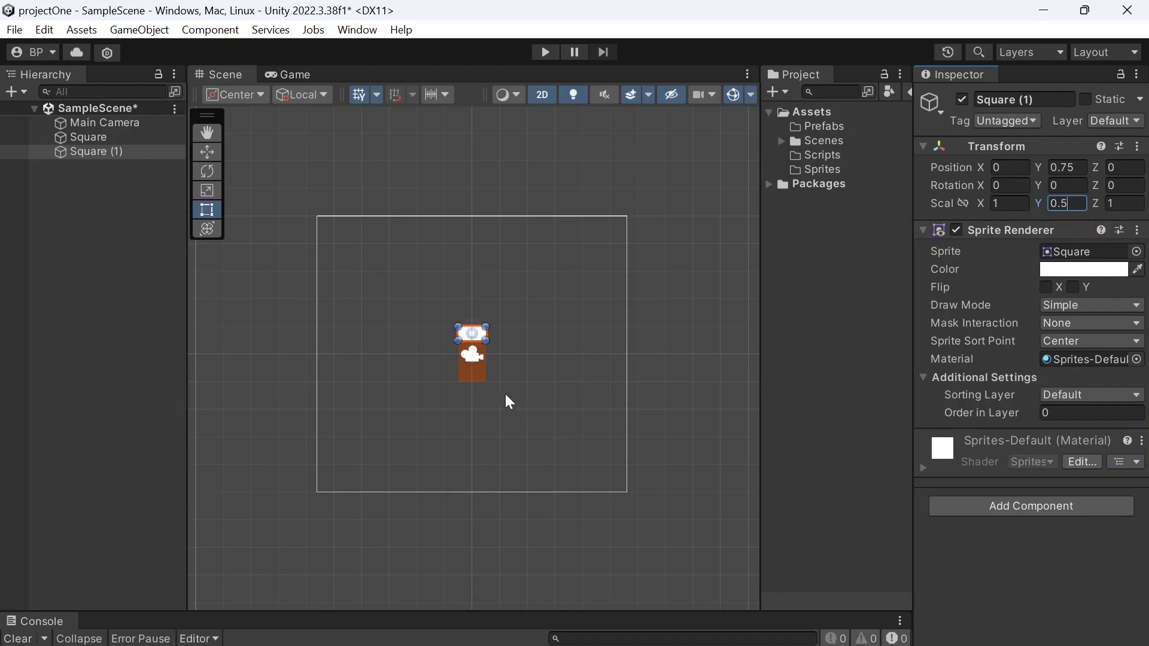
# Change the second square's Sprite Renderer color to green, hex 2E9637, and deselect the square.
pyautogui.click(1110, 270)
pyautogui.click(878, 97)
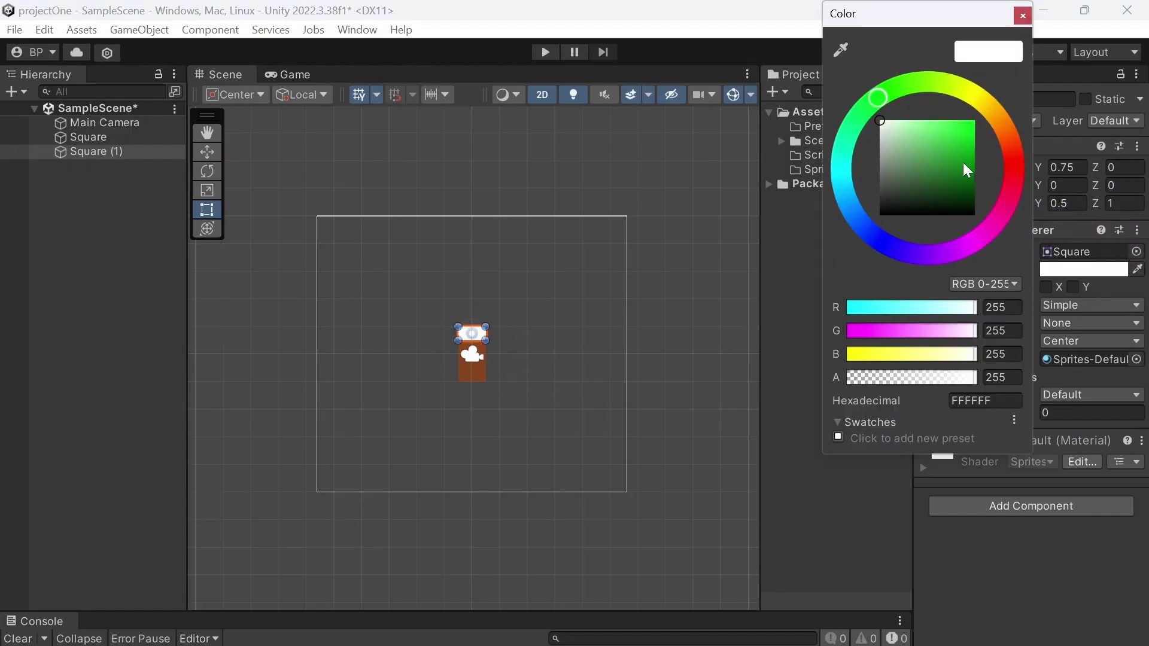
pyautogui.click(946, 160)
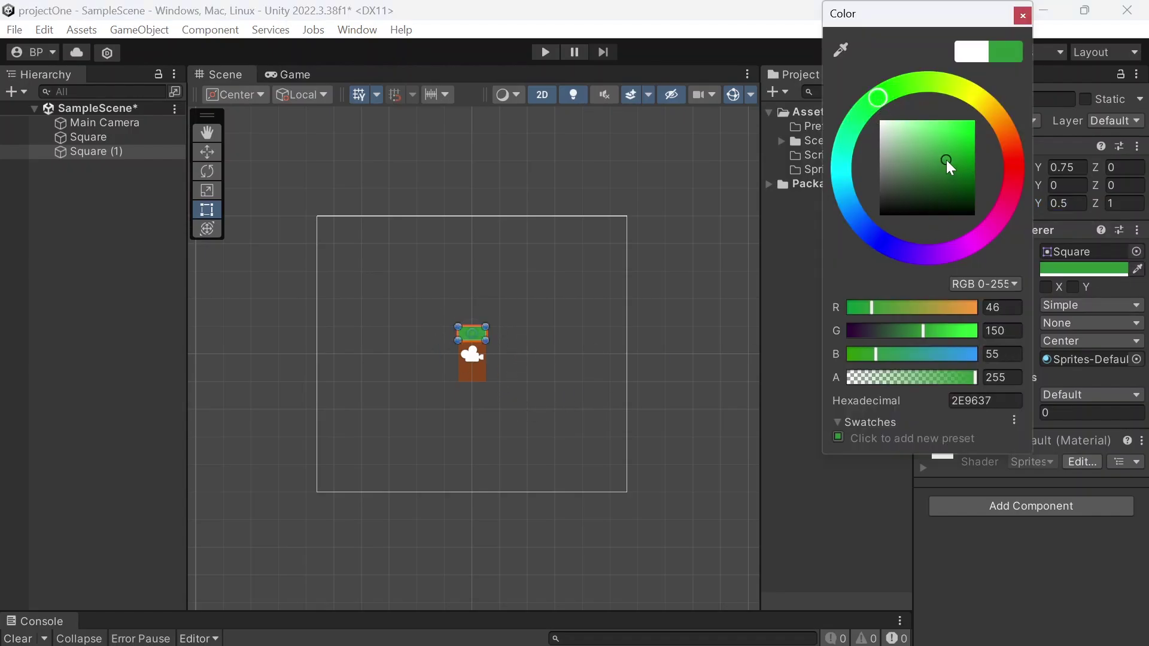
pyautogui.click(1023, 16)
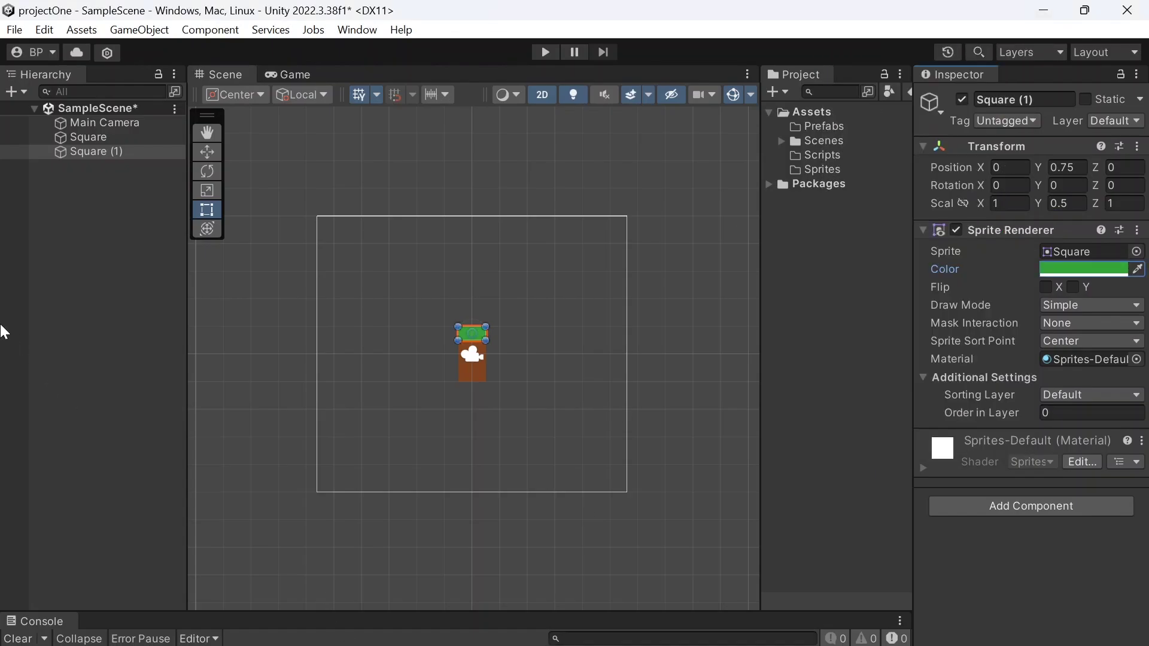
pyautogui.click(106, 335)
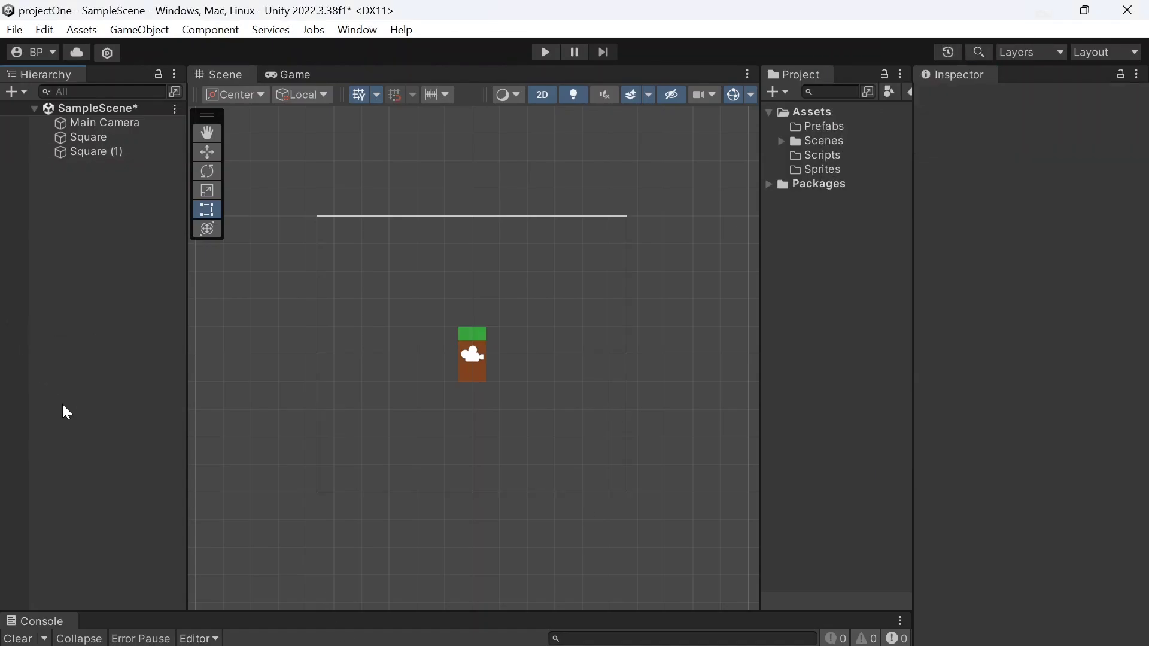
# Group both squares under a new empty parent object named Ground.
pyautogui.click(101, 125)
pyautogui.click(96, 139)
pyautogui.keyDown('shift'); pyautogui.click(114, 151); pyautogui.keyUp('shift')
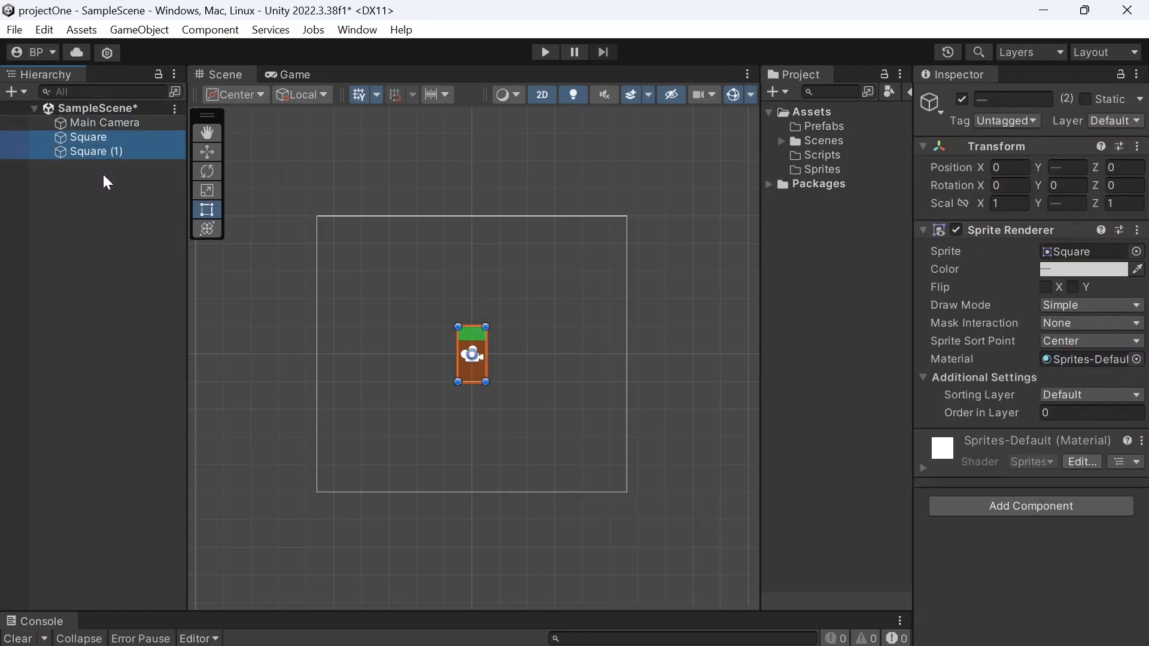
pyautogui.click(114, 139)
pyautogui.keyDown('shift'); pyautogui.click(110, 153); pyautogui.keyUp('shift')
pyautogui.rightClick(125, 153)
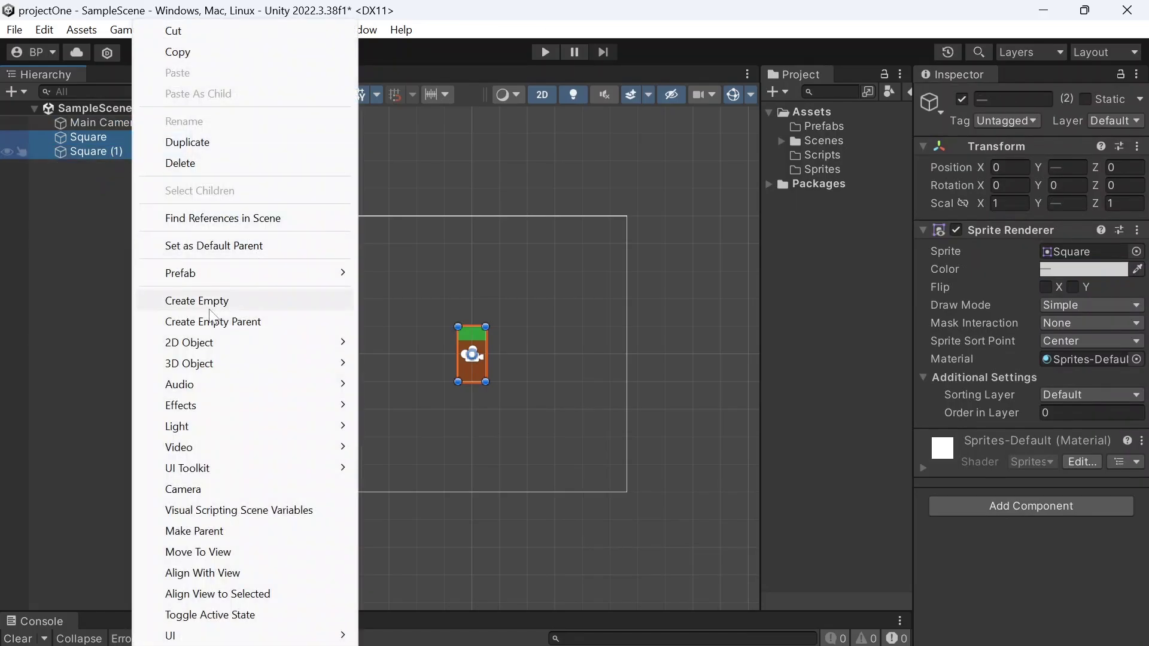
pyautogui.click(247, 328)
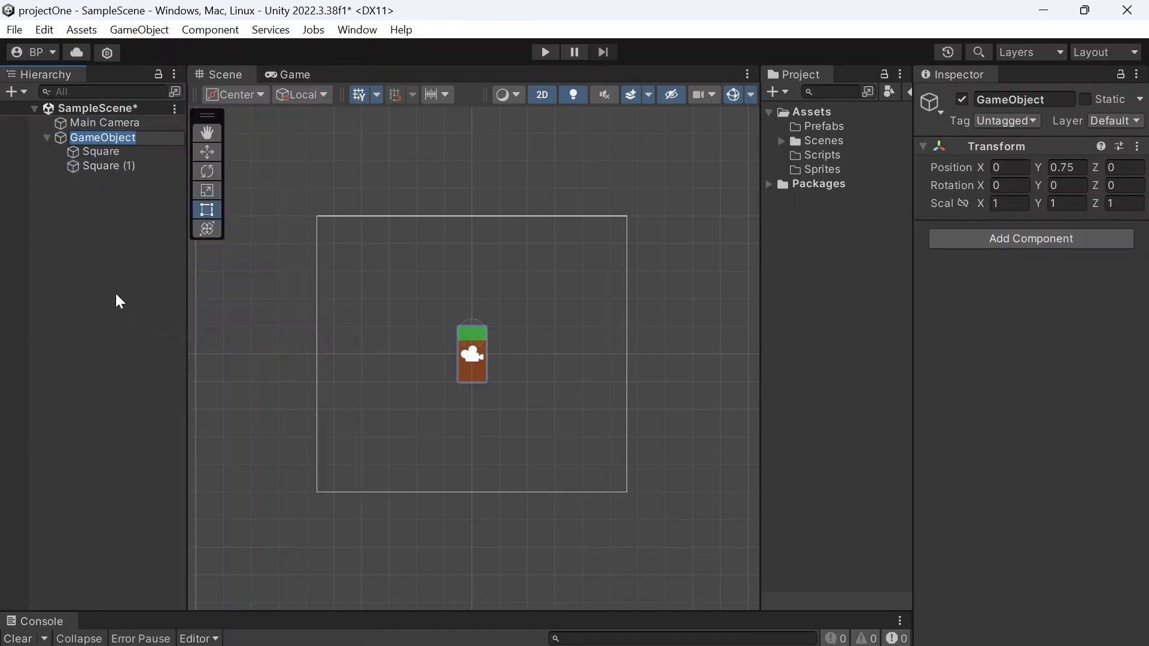
pyautogui.write('Ground')
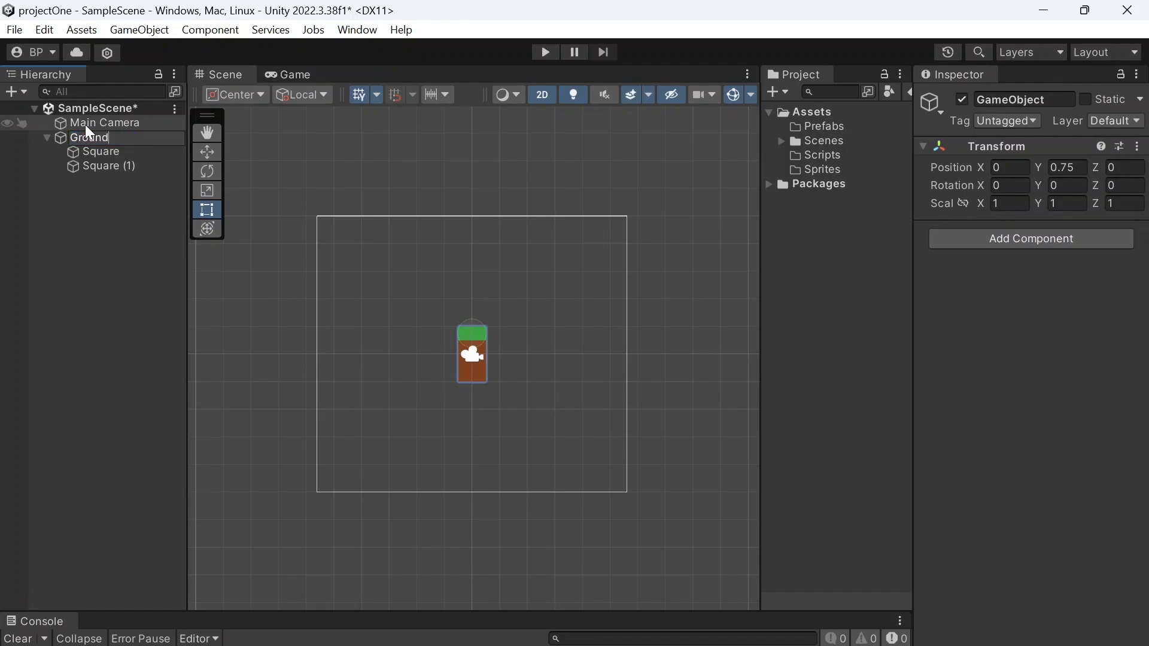
pyautogui.press('Return')
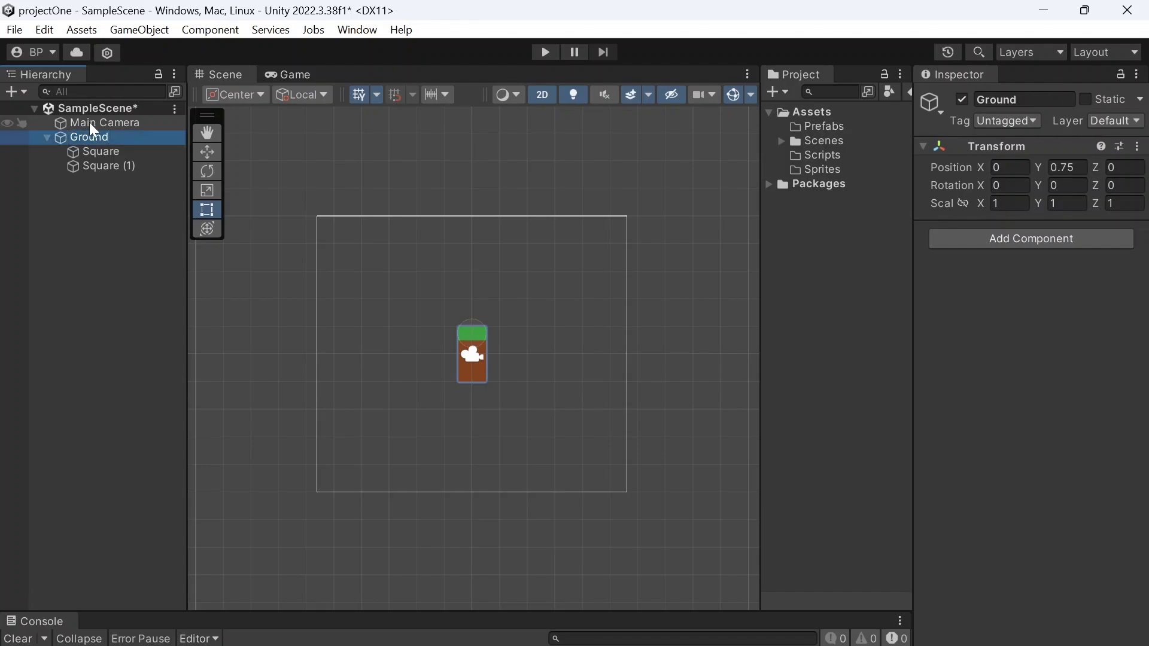
pyautogui.click(47, 137)
pyautogui.click(47, 137)
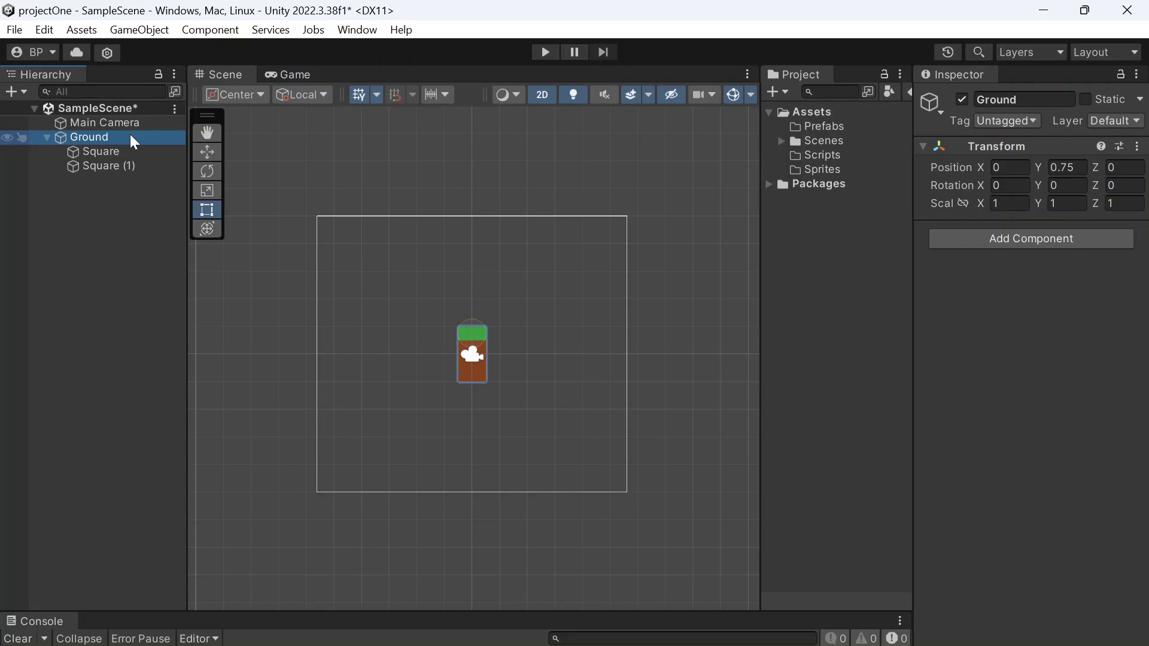
# Add a Box Collider 2D to the green square, Square (1), and enable Used By Effector on it.
pyautogui.click(101, 168)
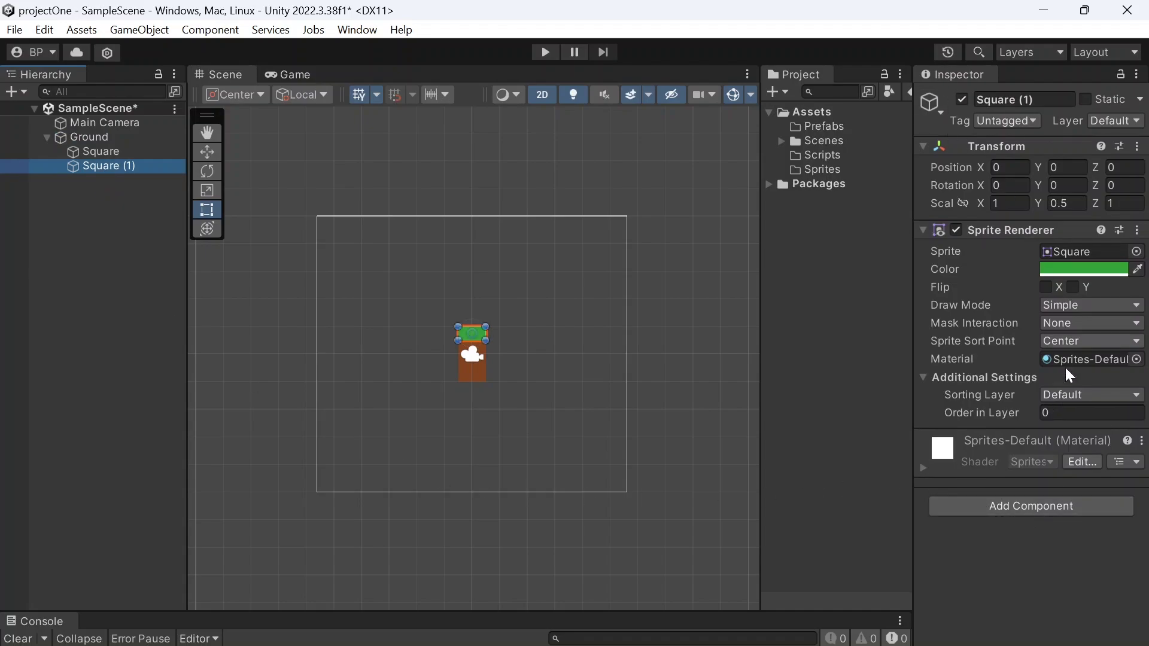
pyautogui.click(974, 502)
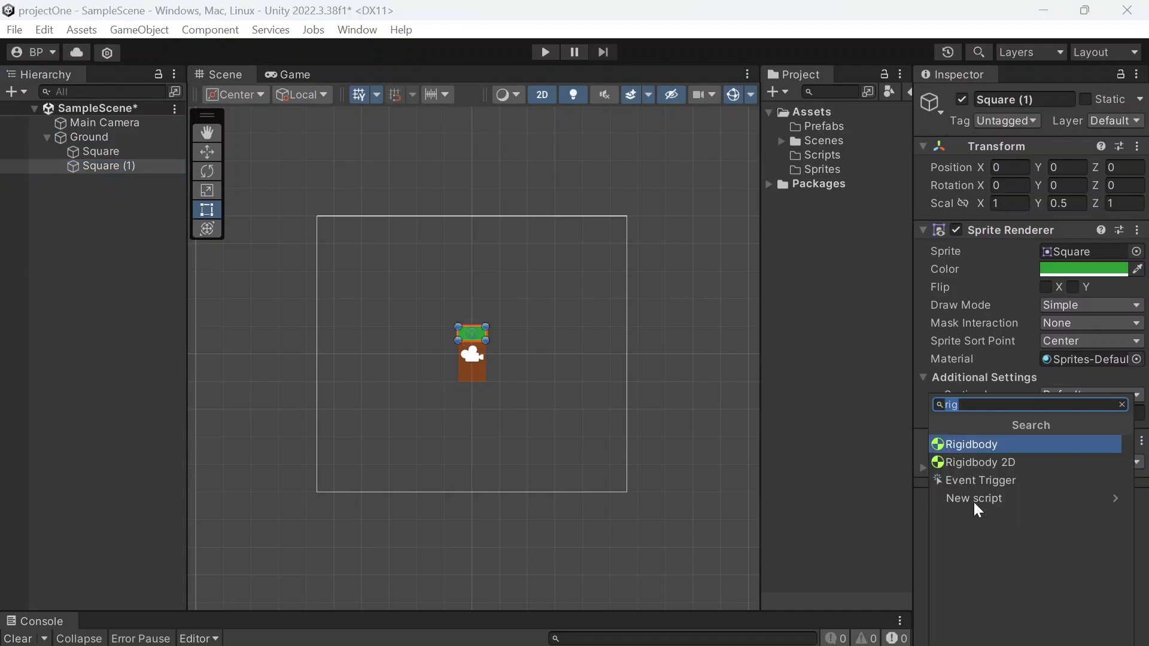
pyautogui.write('col')
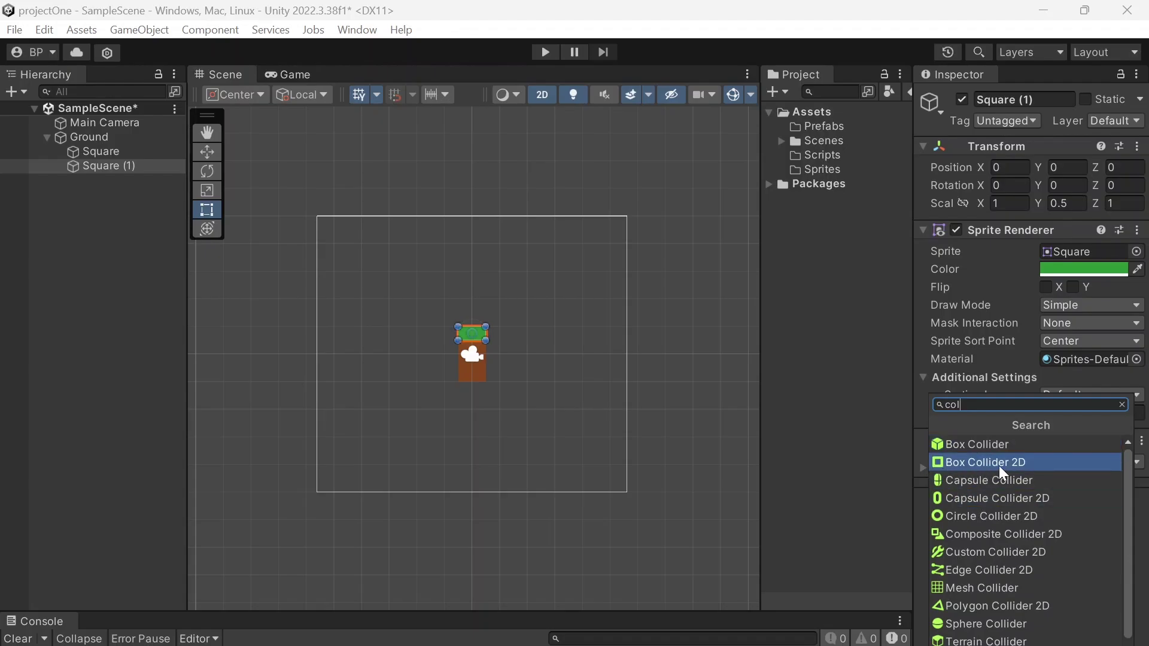
pyautogui.click(1017, 464)
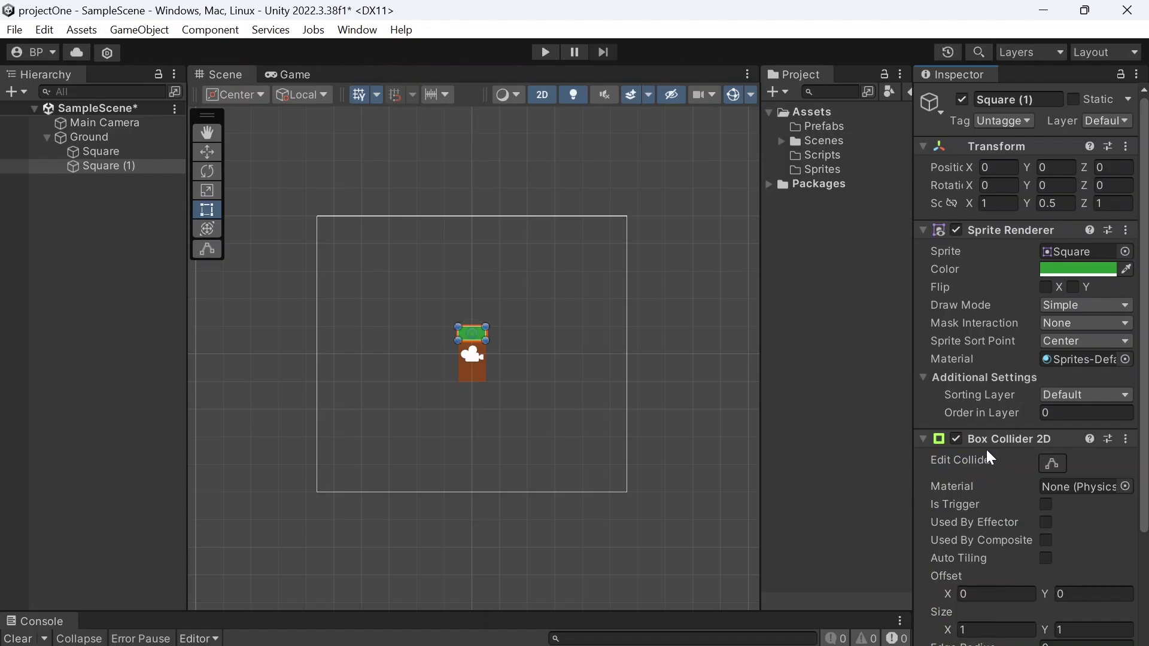
pyautogui.scroll(-3, 986, 450)
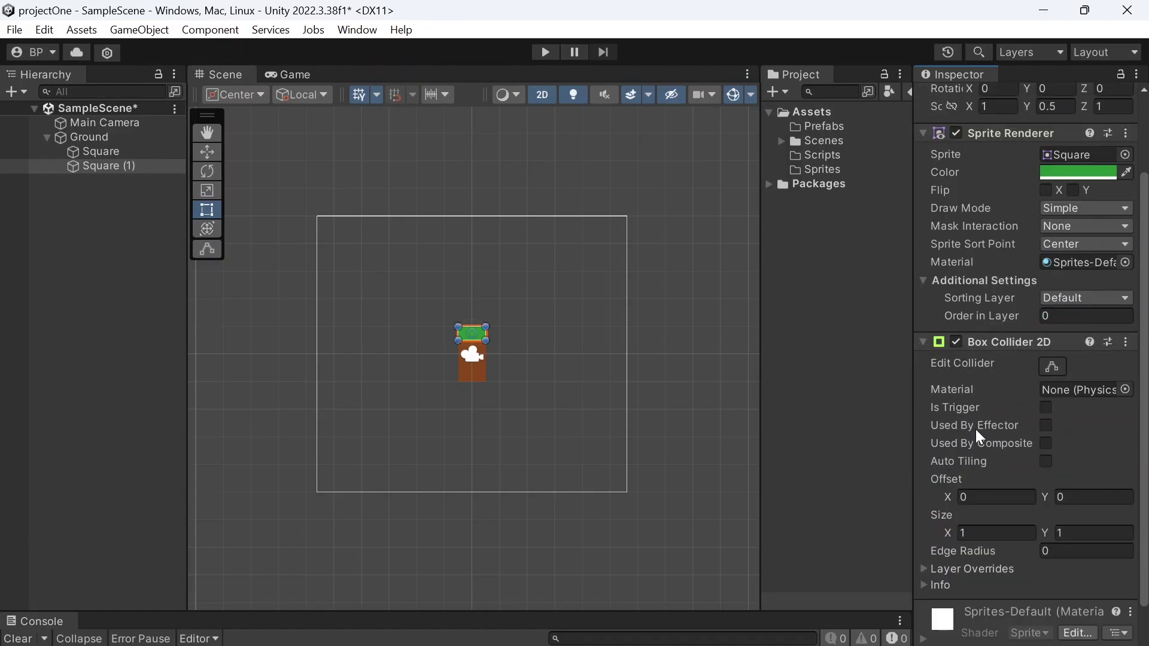
pyautogui.click(1047, 427)
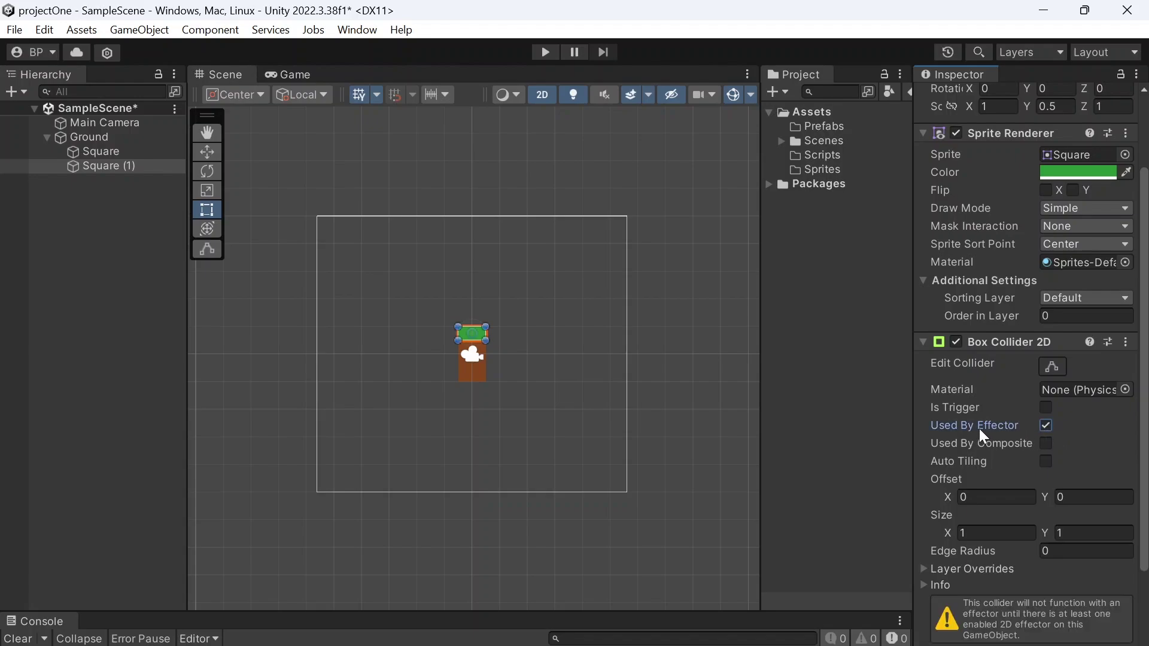
# Add a Platform Effector 2D component to the green square.
pyautogui.scroll(-3, 979, 428)
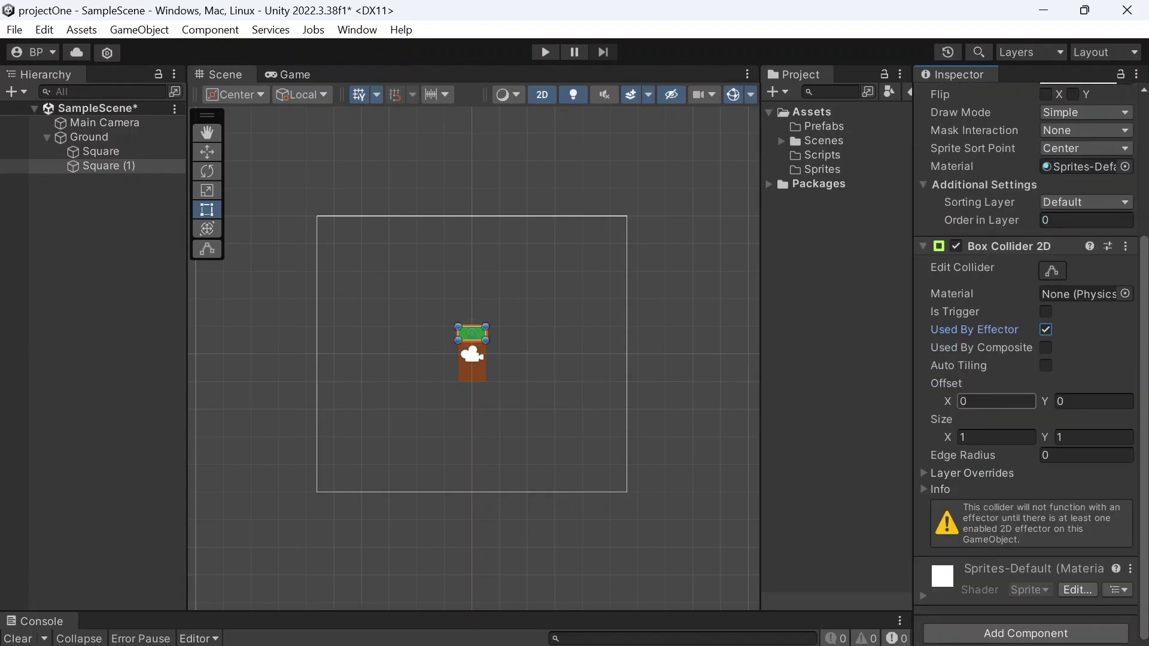
pyautogui.click(1024, 634)
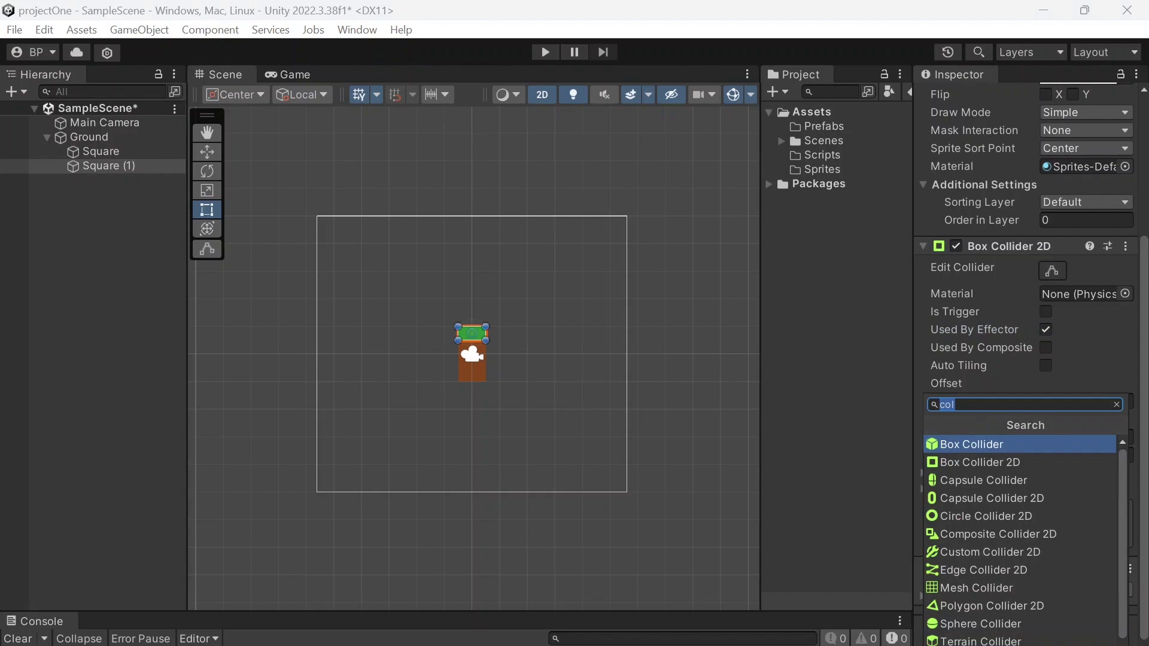
pyautogui.press('BackSpace')
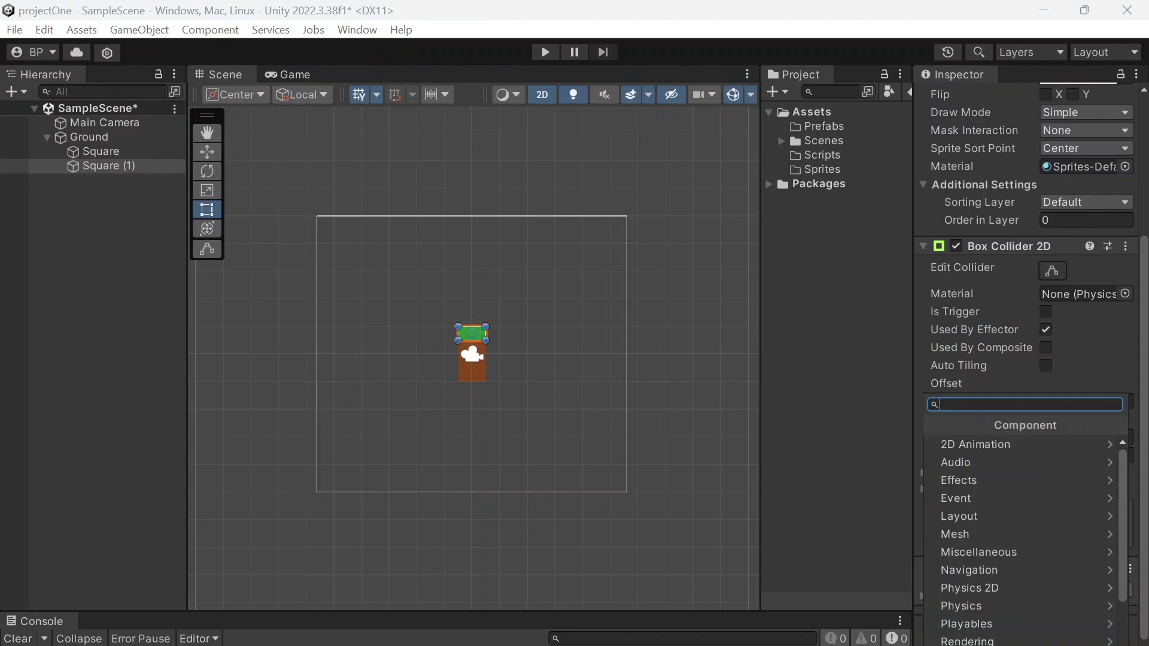
pyautogui.write('pla')
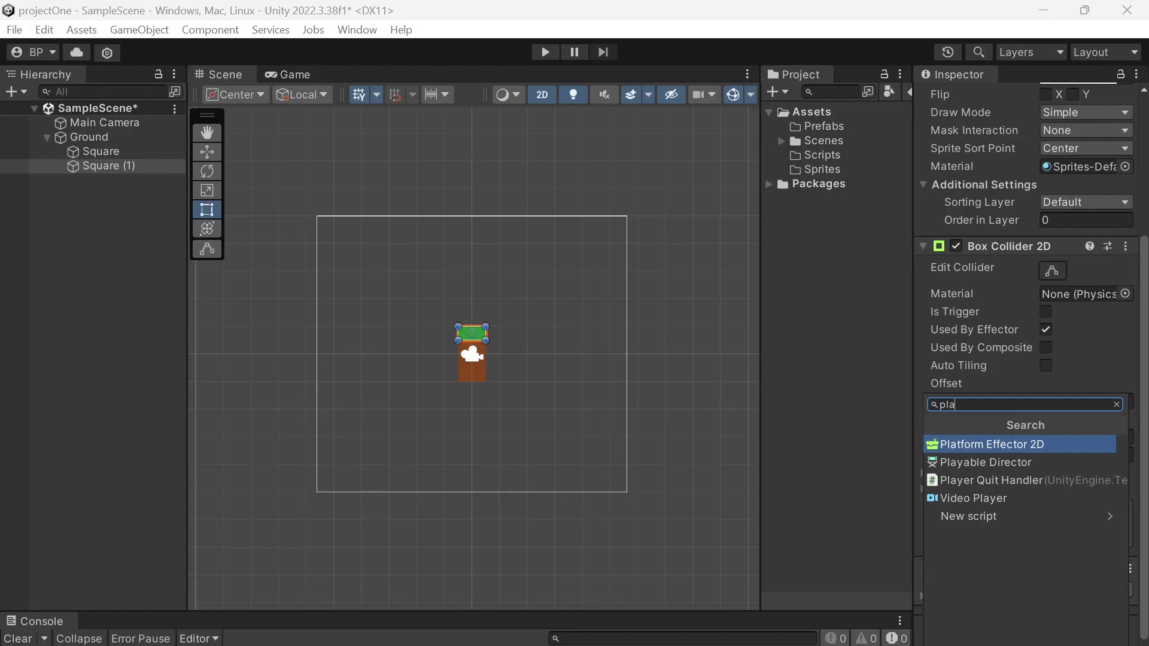
pyautogui.click(984, 447)
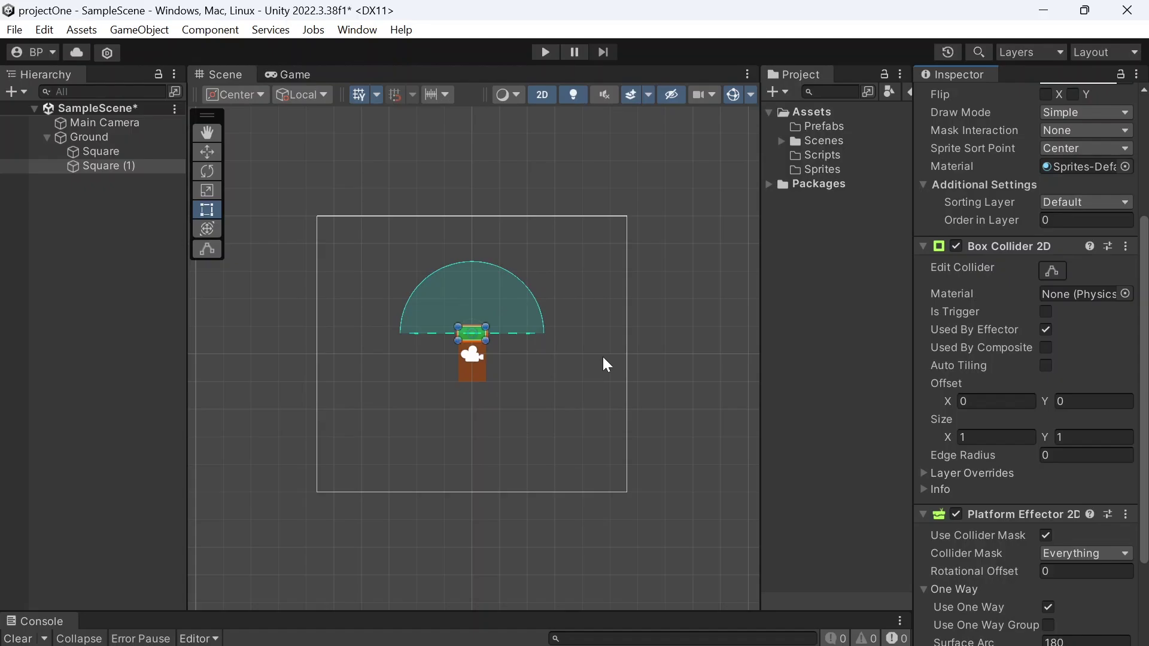
# Save the Ground object as a prefab in the Prefabs folder and open that prefab for editing.
pyautogui.click(112, 309)
pyautogui.click(46, 137)
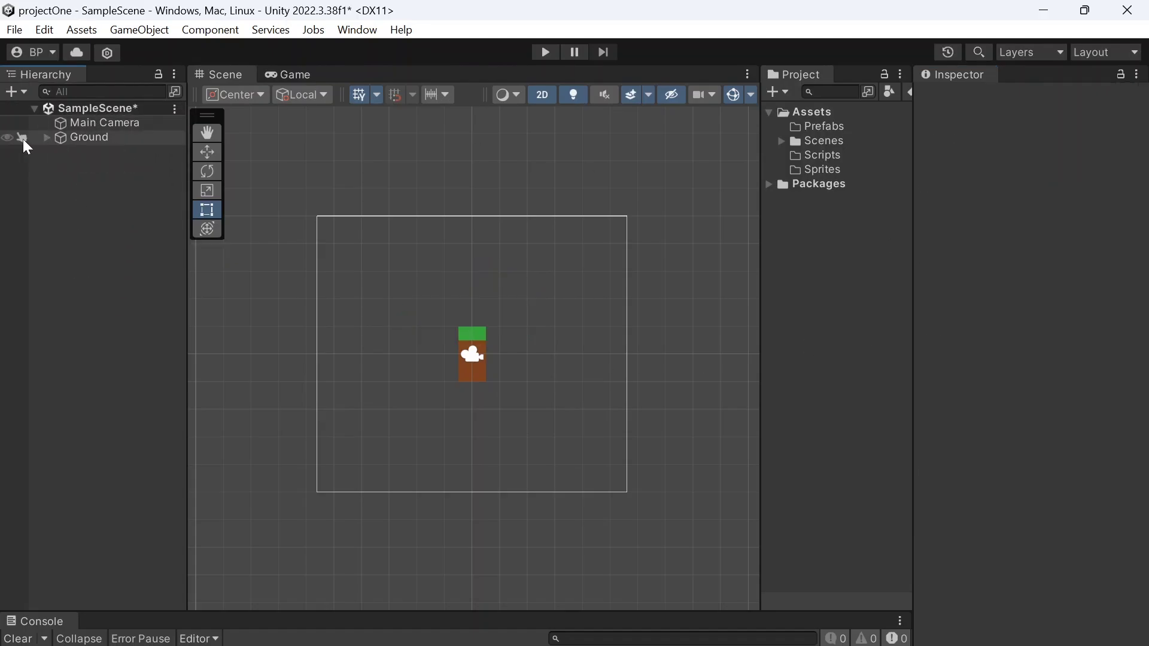
pyautogui.click(100, 141)
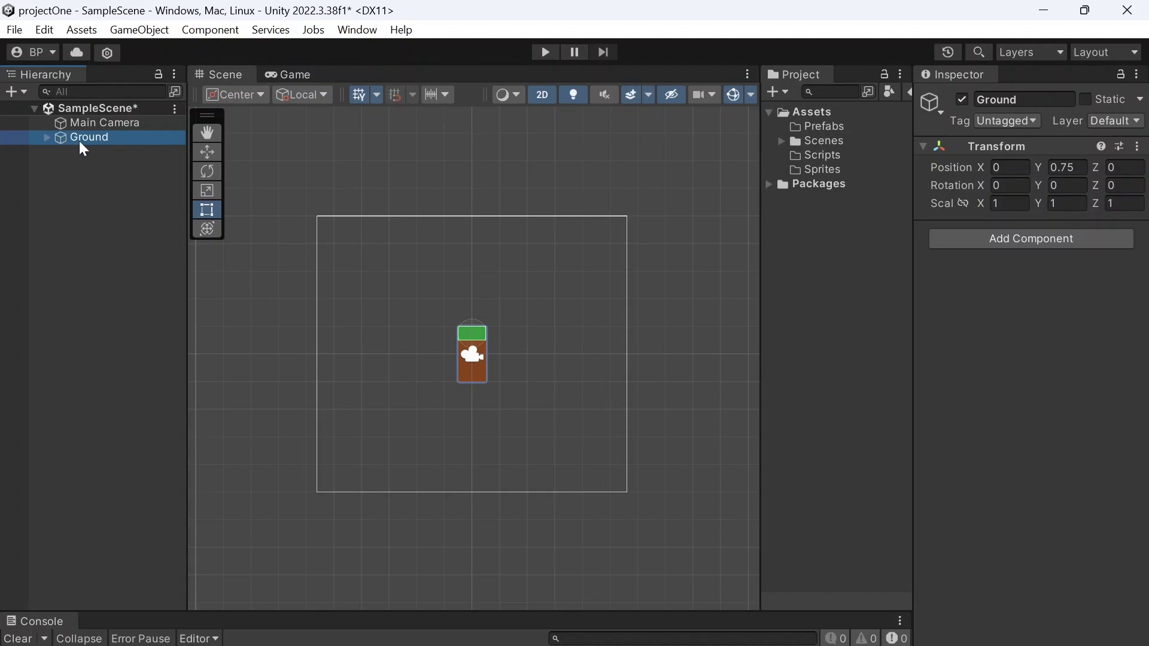
pyautogui.moveTo(81, 141); pyautogui.dragTo(818, 128)
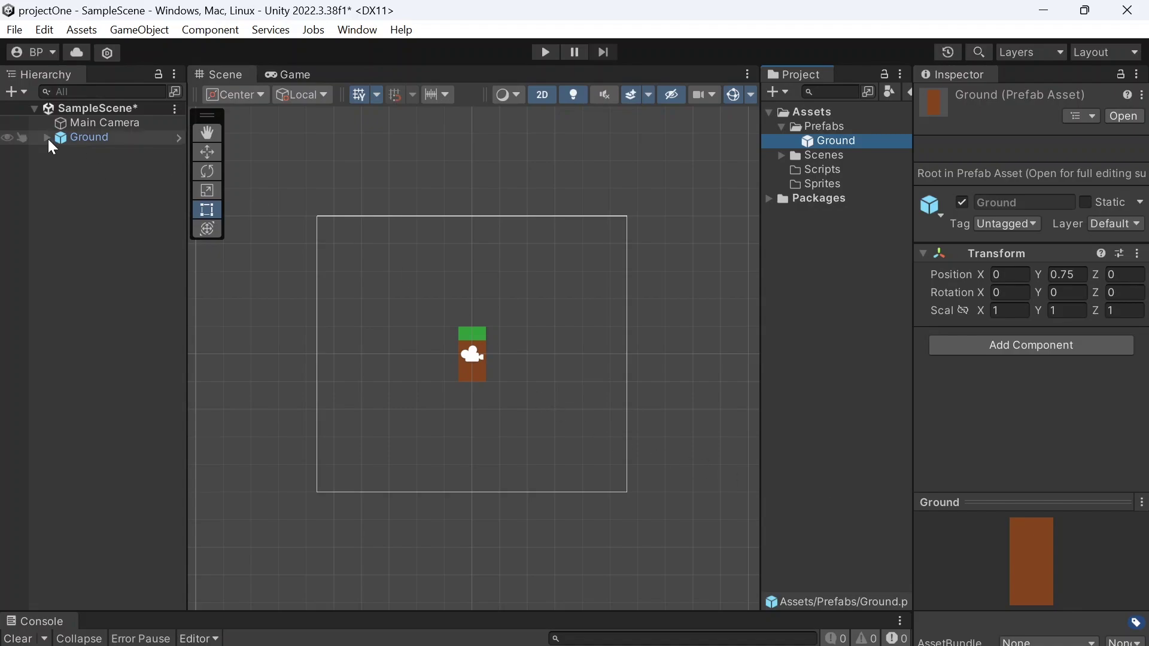
pyautogui.doubleClick(836, 141)
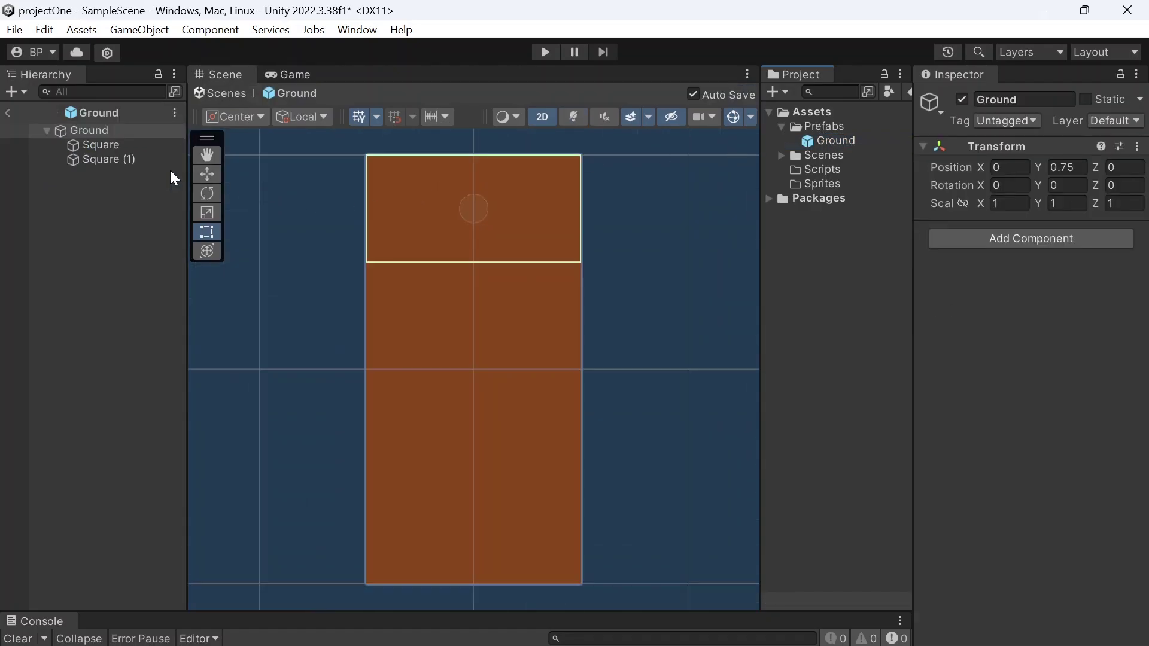
# Set the green Square (1)'s Z position to -1 inside the Ground prefab and return to the scene.
pyautogui.click(102, 159)
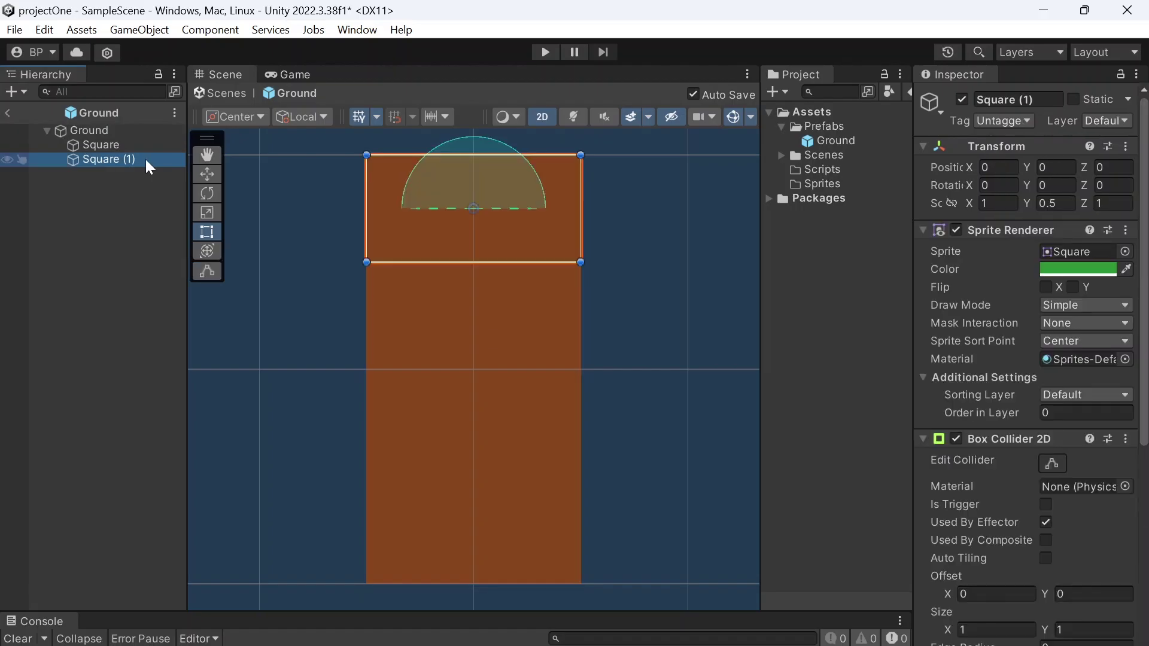
pyautogui.click(1113, 167)
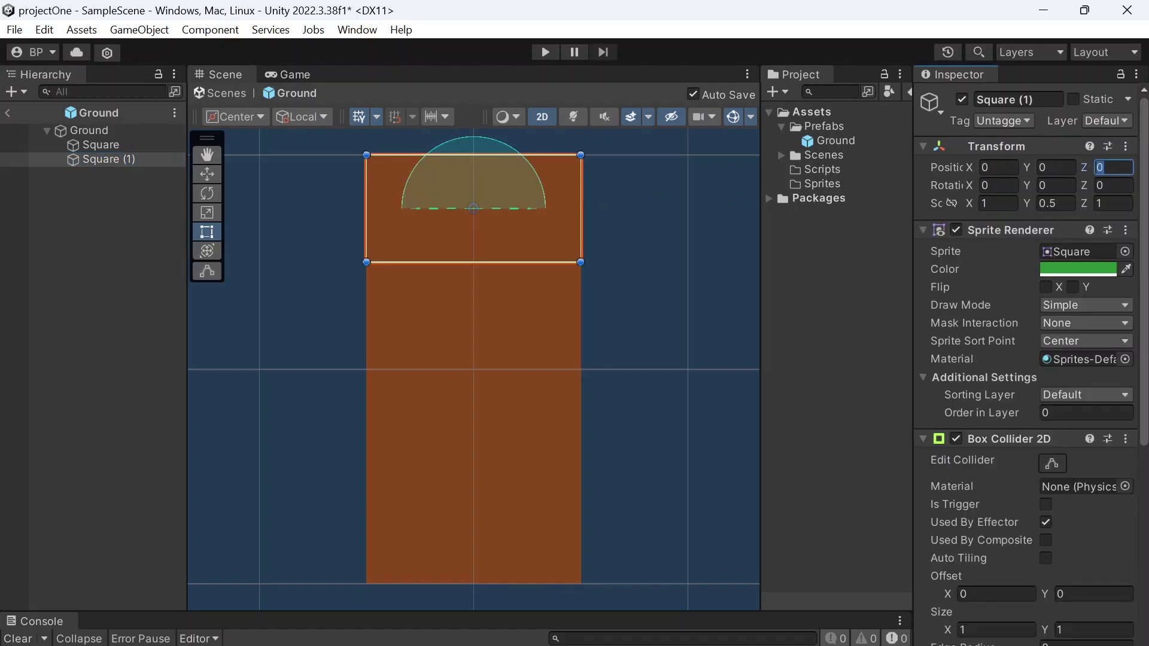
pyautogui.write('-1')
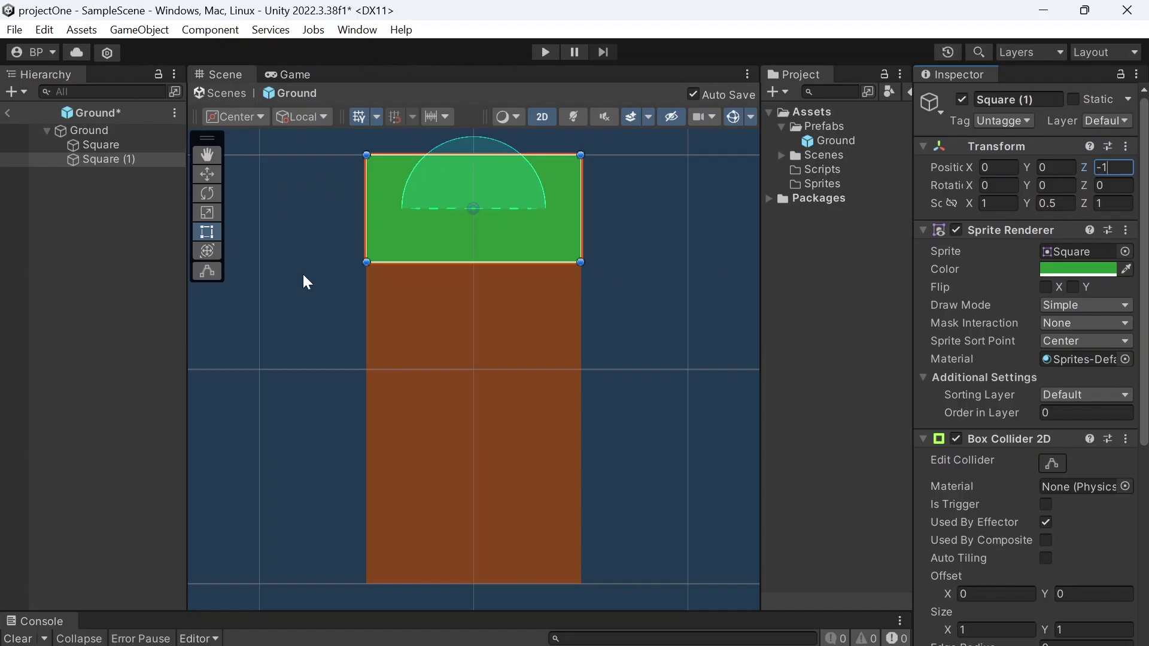
pyautogui.click(67, 361)
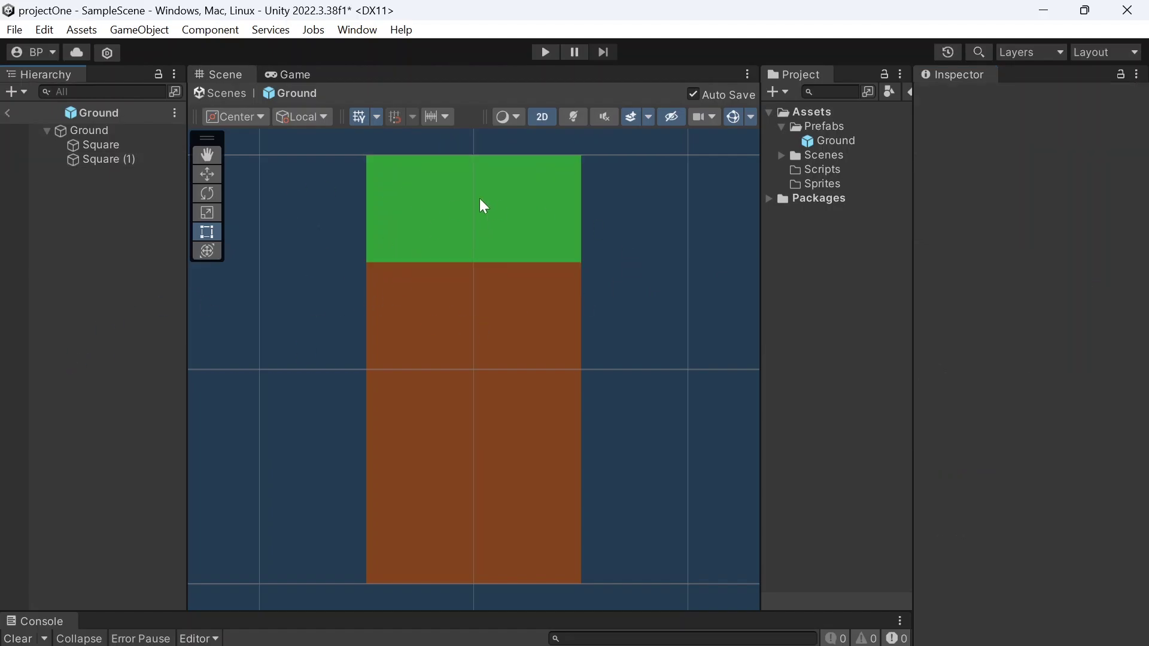
pyautogui.click(8, 112)
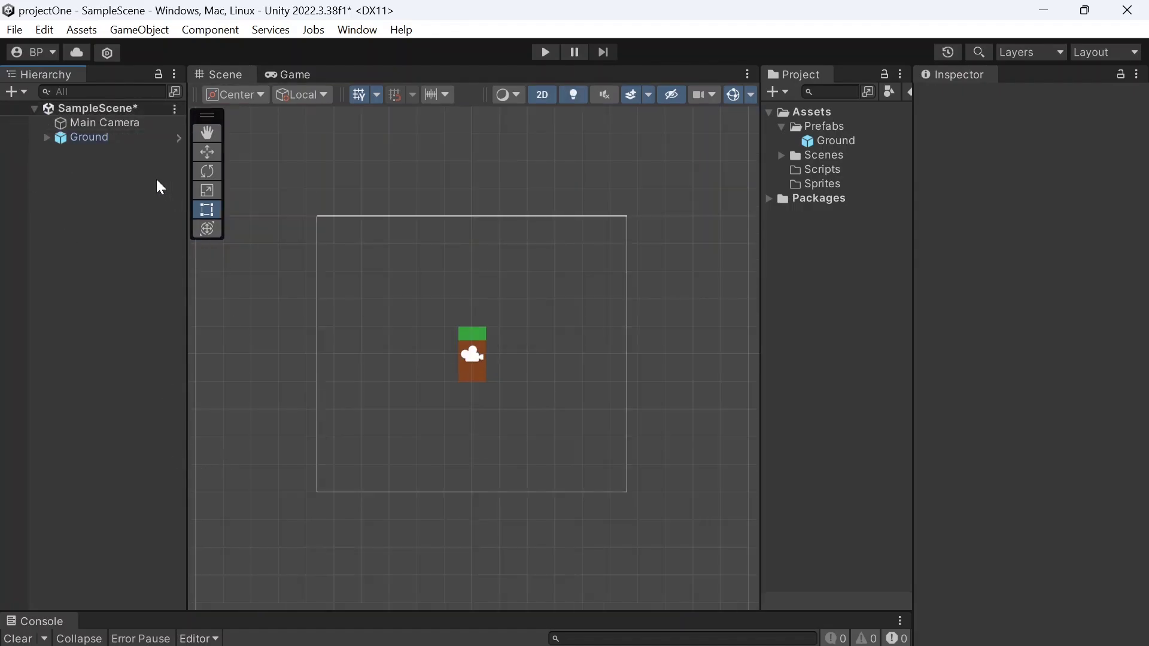
# Select the Ground object in the scene and activate the Move tool.
pyautogui.click(89, 138)
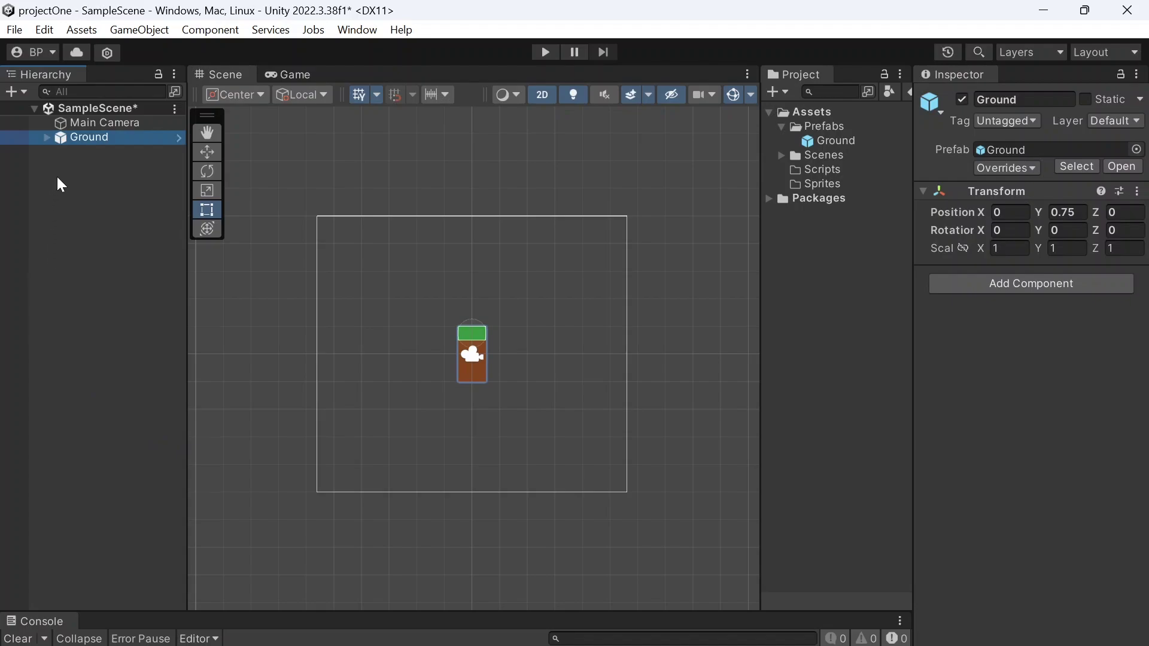
pyautogui.click(46, 138)
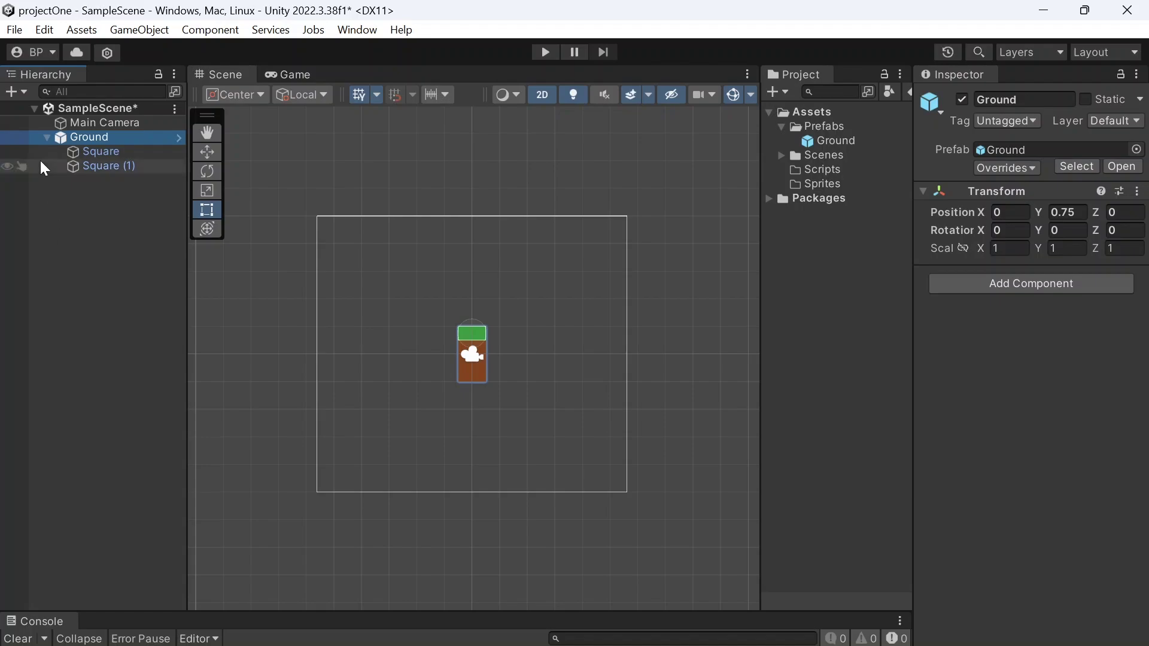
pyautogui.click(47, 138)
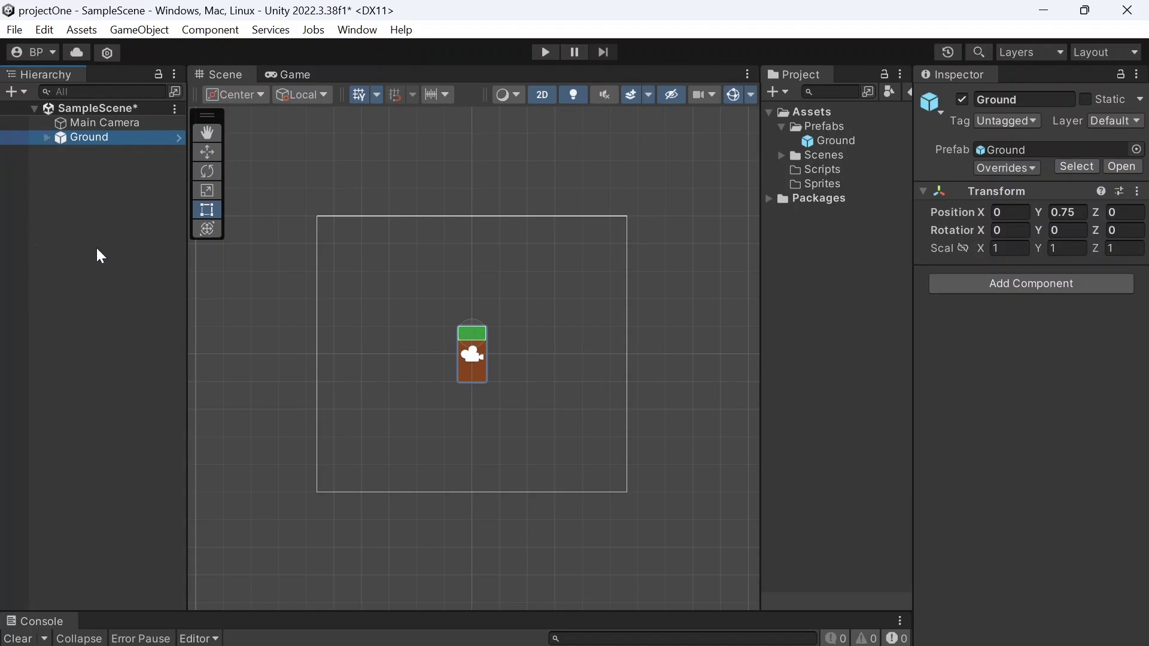
pyautogui.click(209, 152)
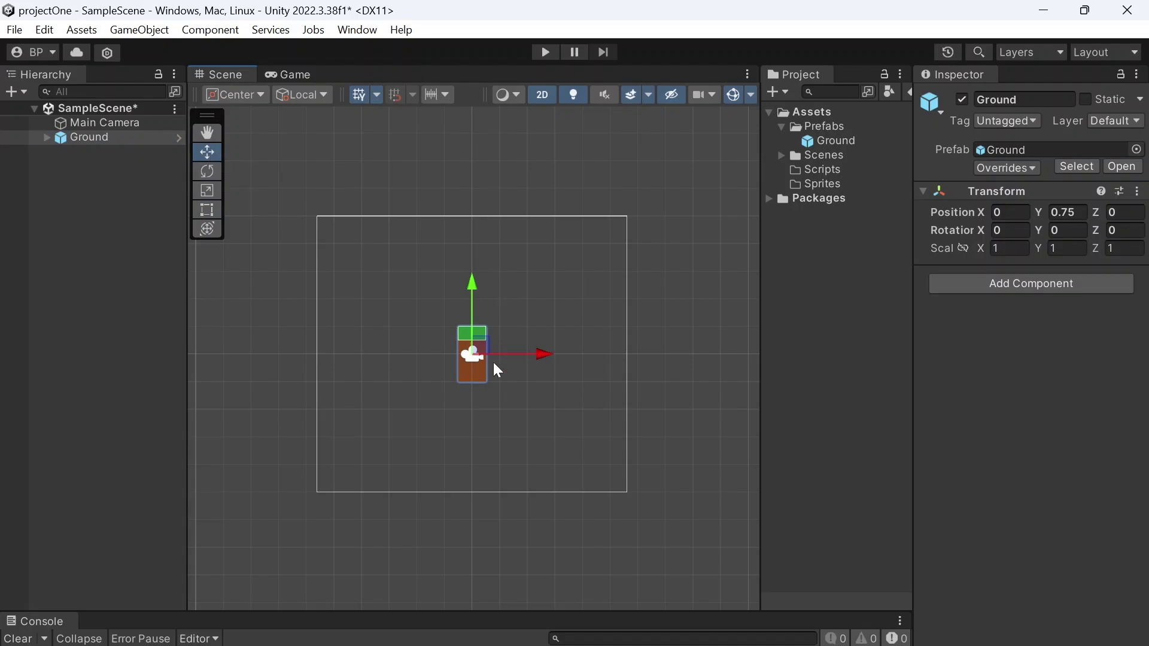
# Examine the two child squares inside the Ground object, comparing Square and Square (1).
pyautogui.click(45, 137)
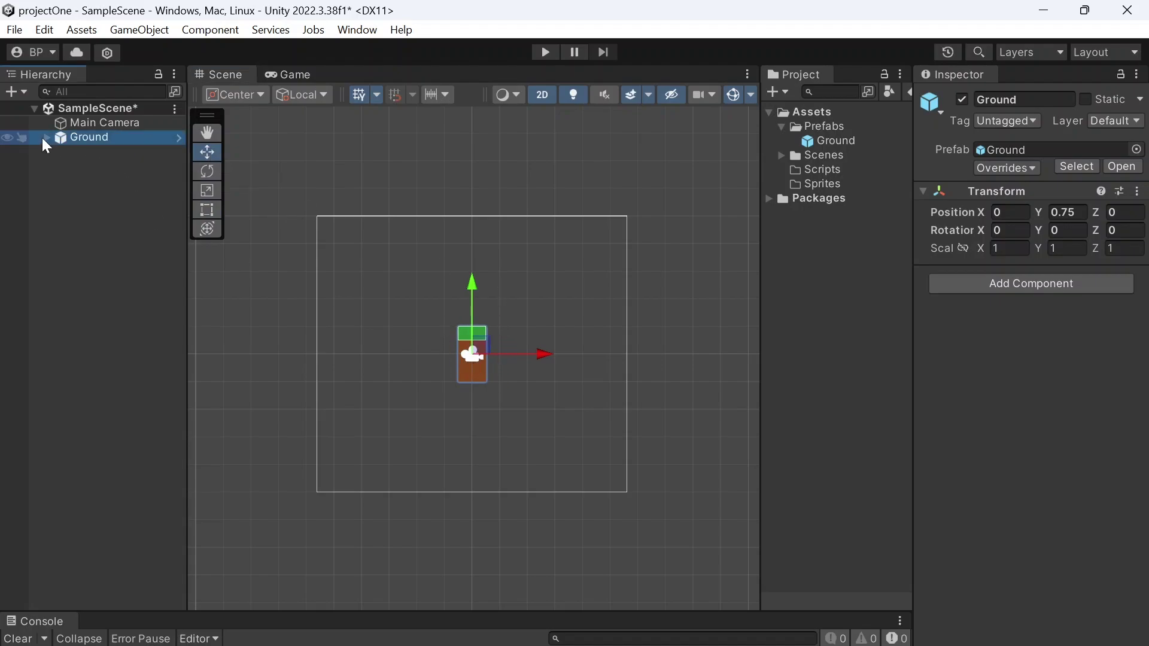
pyautogui.click(46, 137)
pyautogui.click(97, 157)
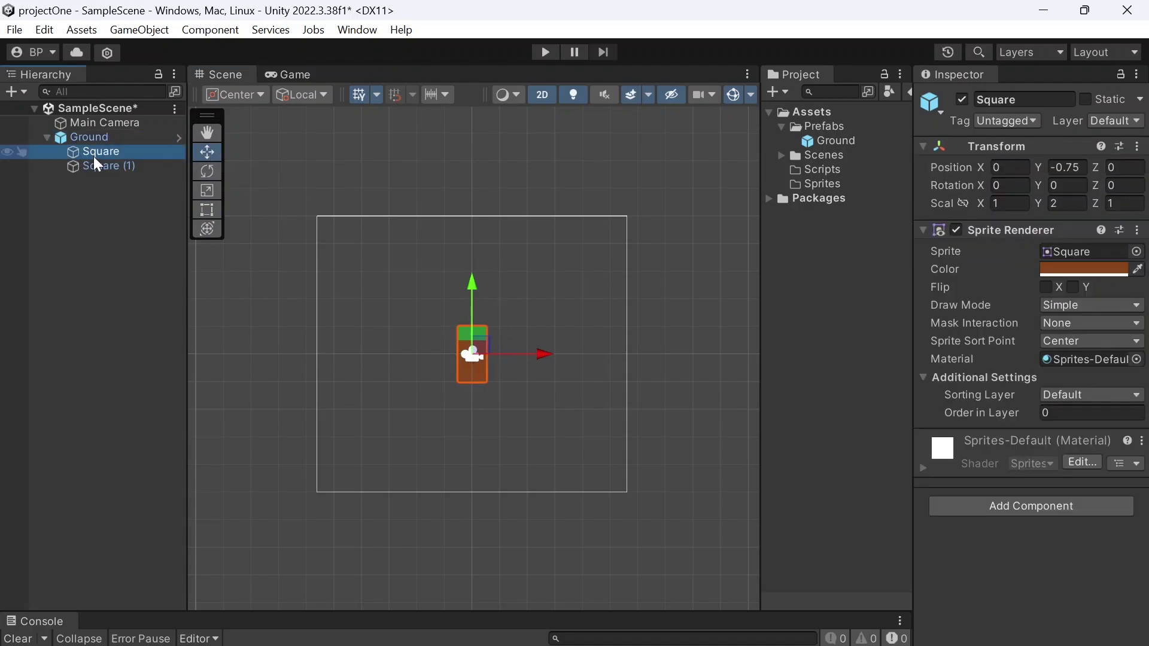
pyautogui.click(97, 165)
pyautogui.click(98, 154)
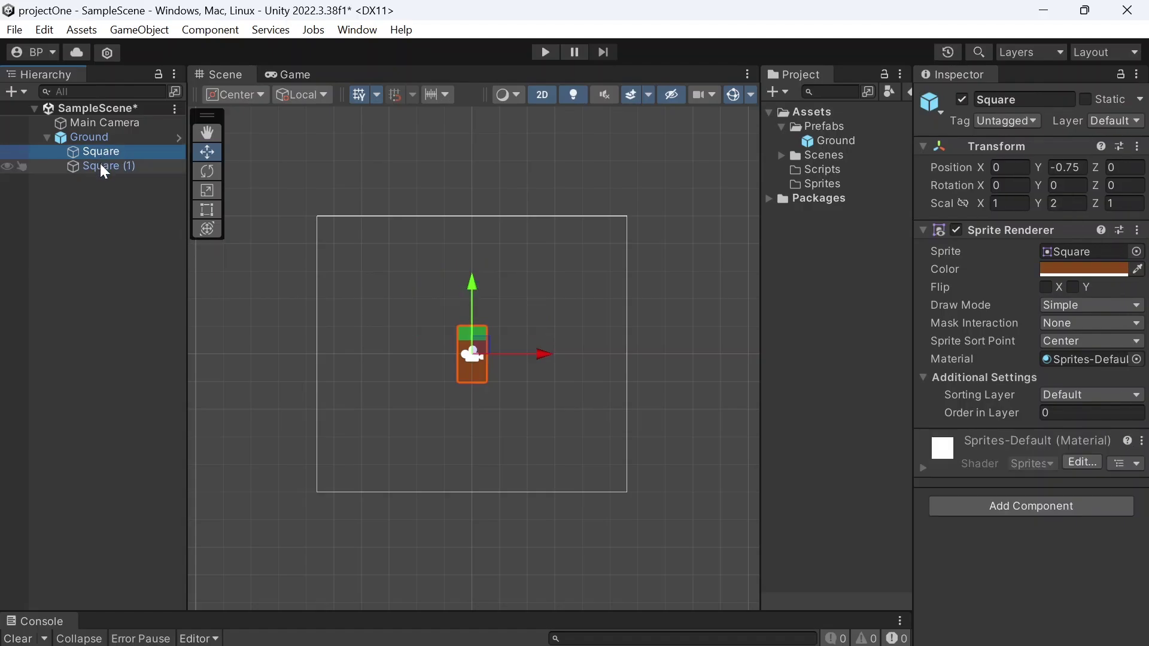
pyautogui.click(100, 165)
pyautogui.click(99, 156)
pyautogui.click(97, 167)
pyautogui.keyDown('ctrl'); pyautogui.click(78, 166); pyautogui.keyUp('ctrl')
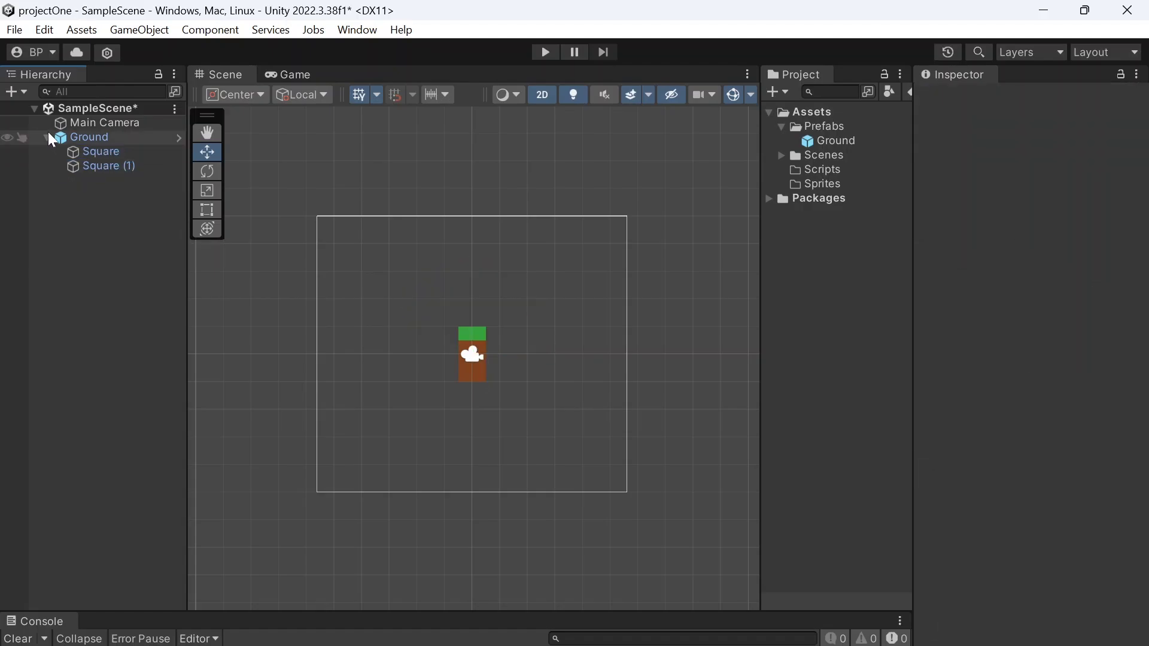
pyautogui.click(48, 138)
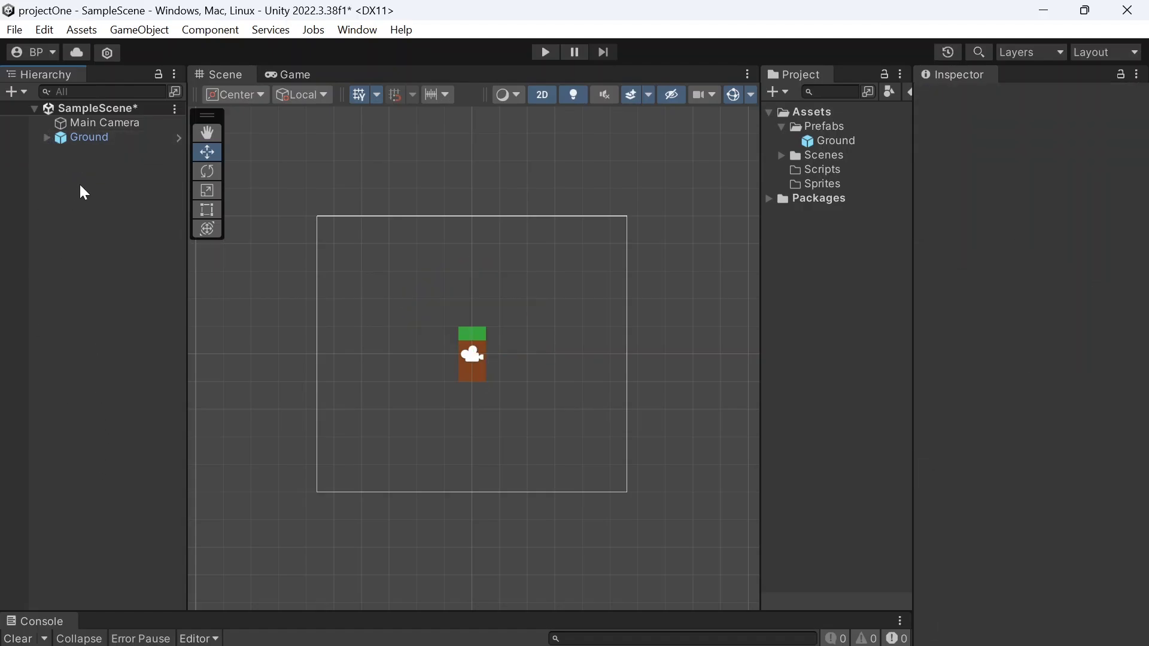
# Move the whole Ground object to the camera frame's lower-left corner, at about X -5.81, Y -3.95.
pyautogui.click(93, 139)
pyautogui.moveTo(485, 351); pyautogui.dragTo(325, 480)
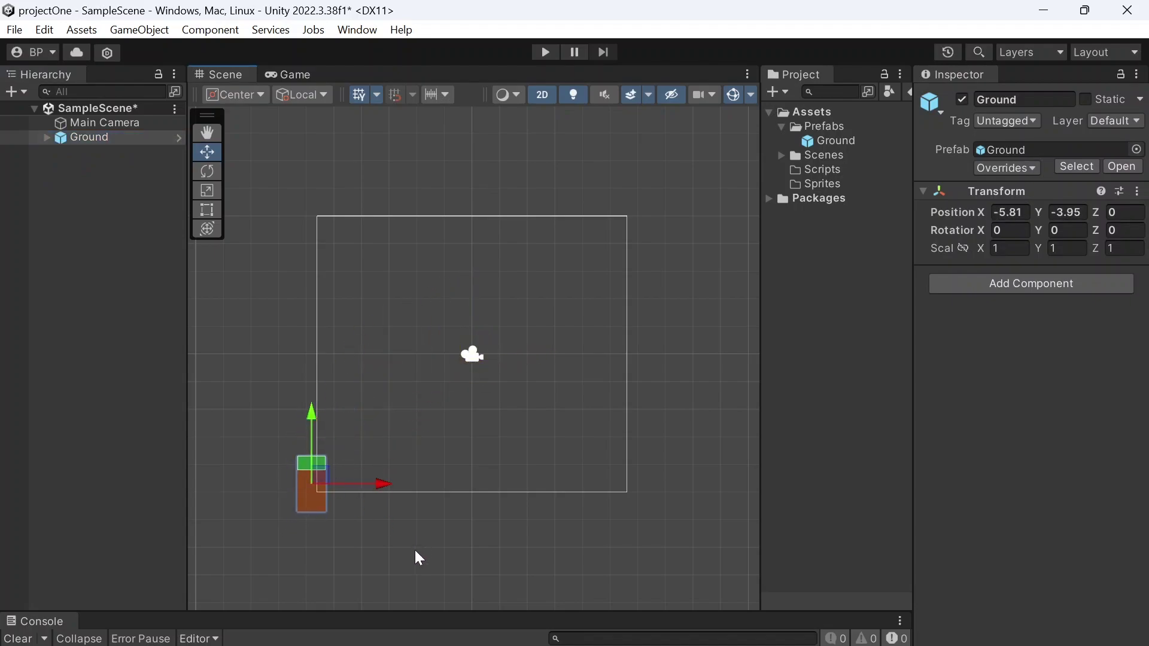
pyautogui.click(407, 562)
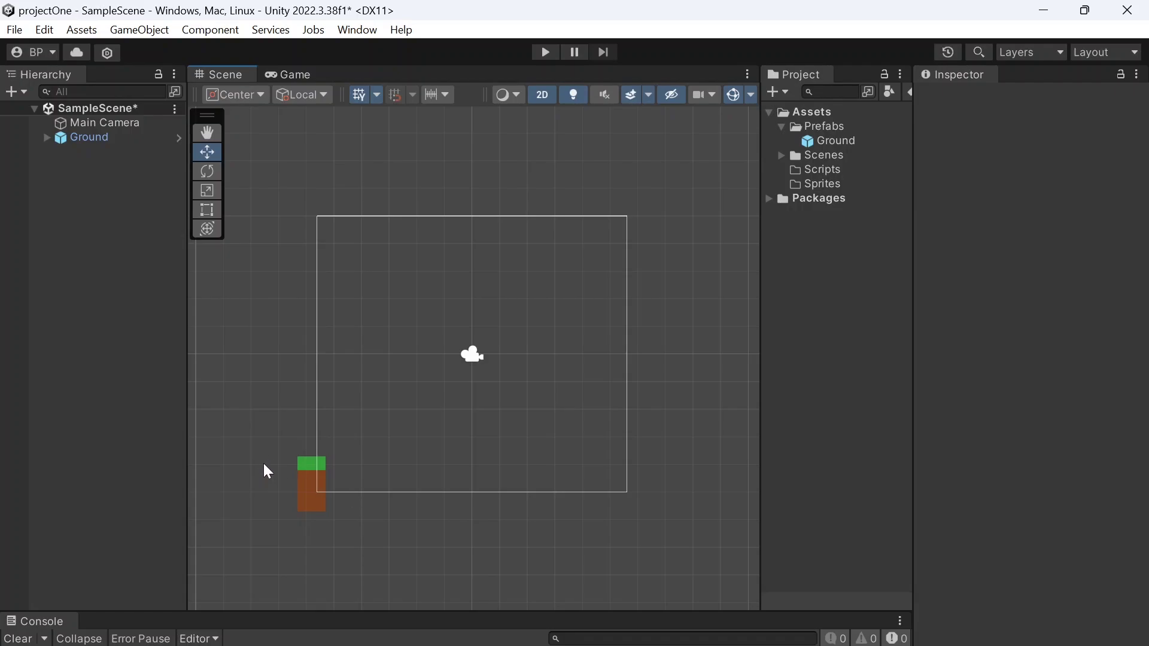
# Duplicate the Ground object and move the copy right so it sits flush beside the original.
pyautogui.click(104, 141)
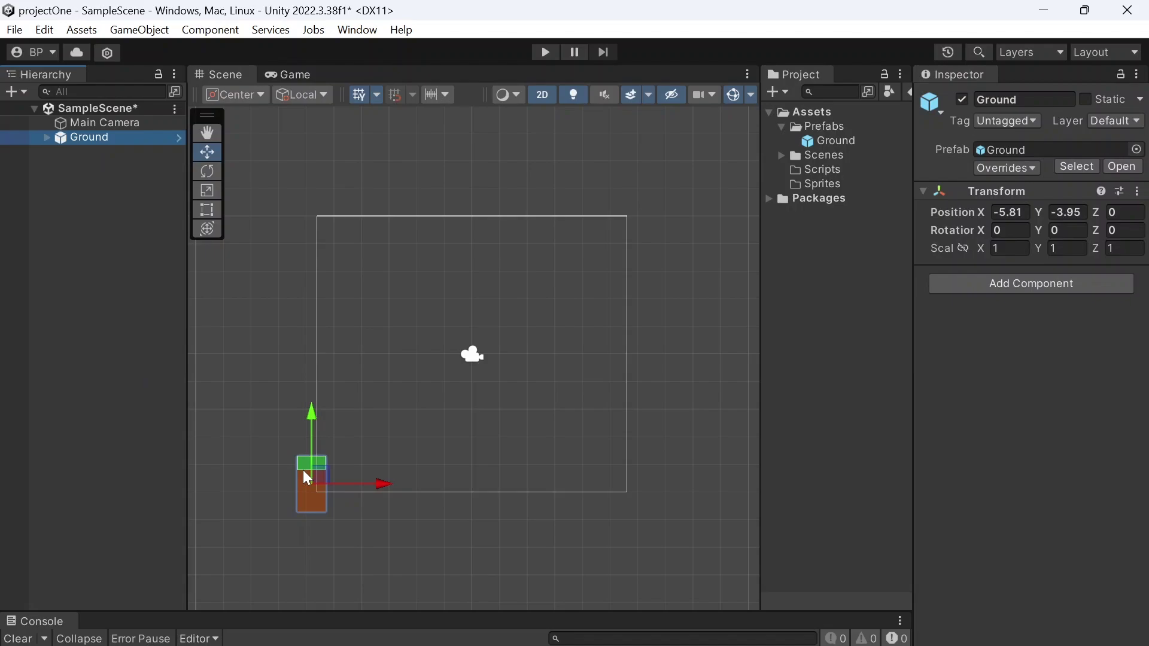
pyautogui.hotkey('ctrl', 'd')
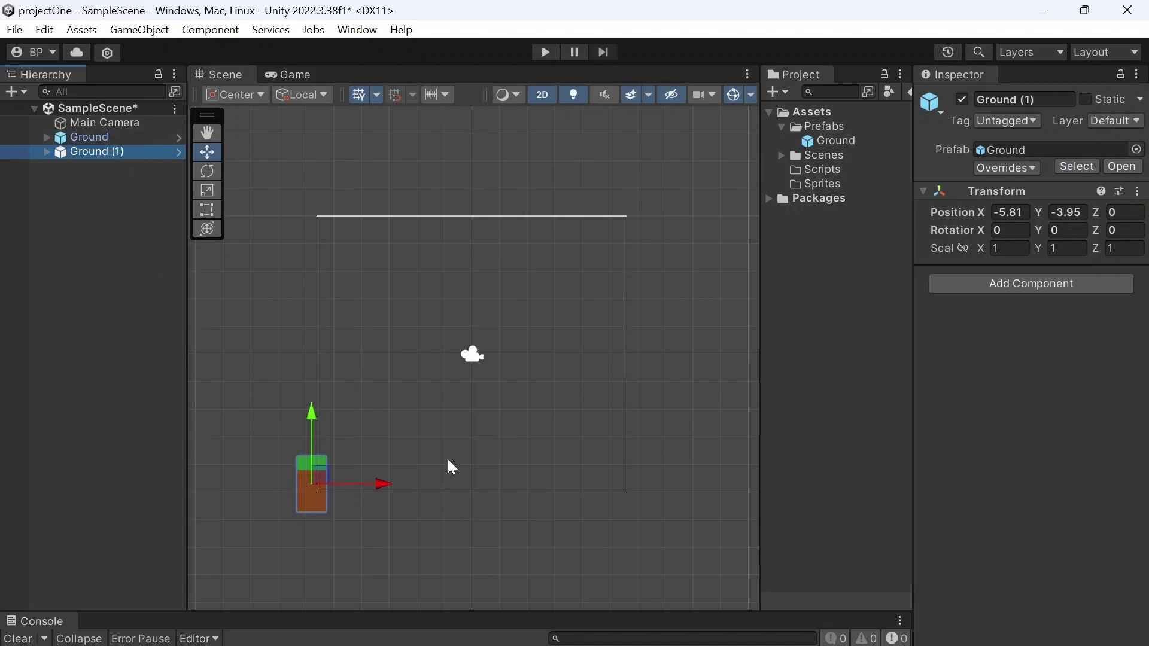
pyautogui.moveTo(378, 483); pyautogui.dragTo(406, 483)
pyautogui.click(387, 543)
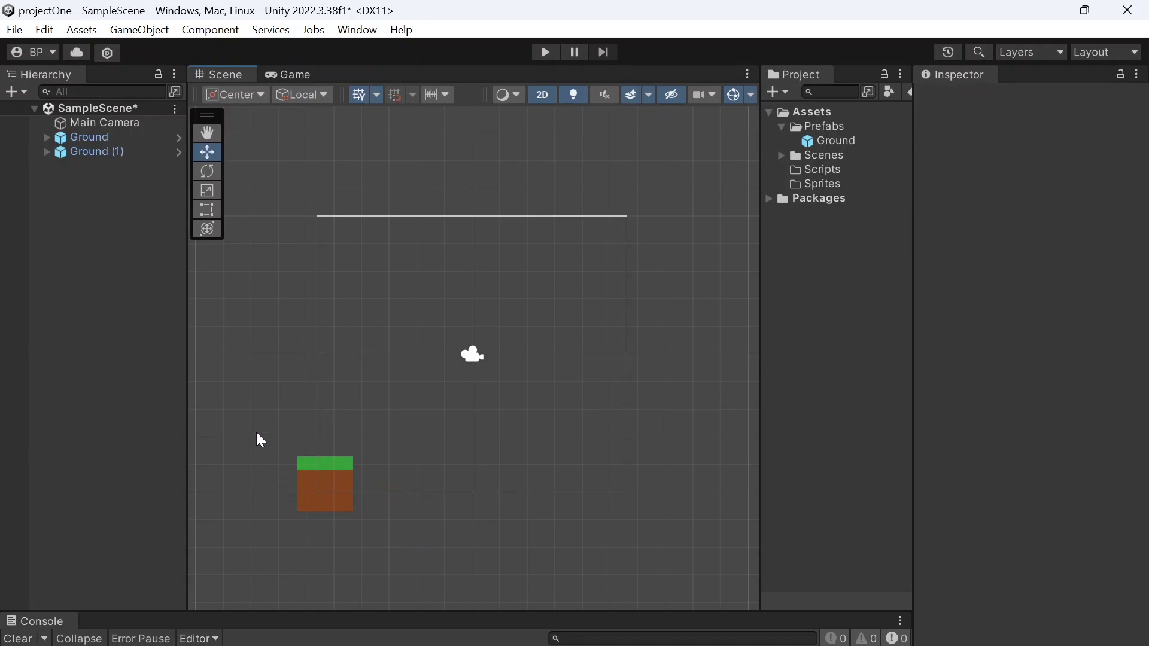
# Duplicate the two ground tiles, then the resulting four, shifting each set of copies right to form a continuous eight-tile floor.
pyautogui.moveTo(261, 441); pyautogui.dragTo(411, 537)
pyautogui.hotkey('ctrl', 'd')
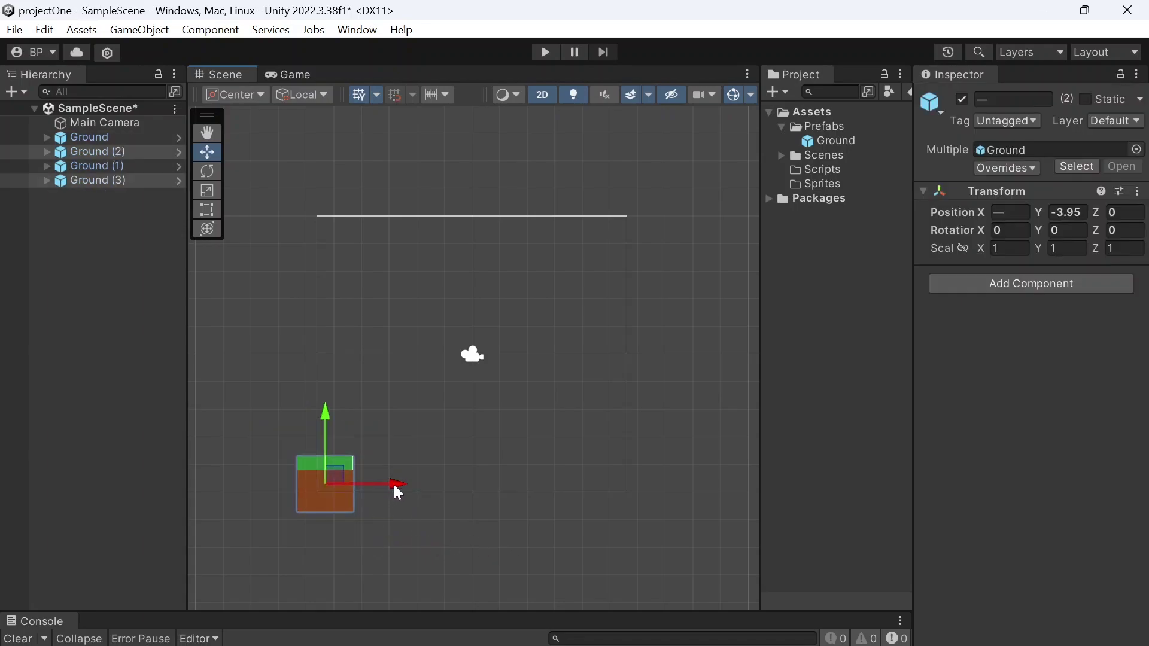
pyautogui.moveTo(394, 485); pyautogui.dragTo(450, 490)
pyautogui.moveTo(245, 402); pyautogui.dragTo(535, 502)
pyautogui.hotkey('ctrl', 'd')
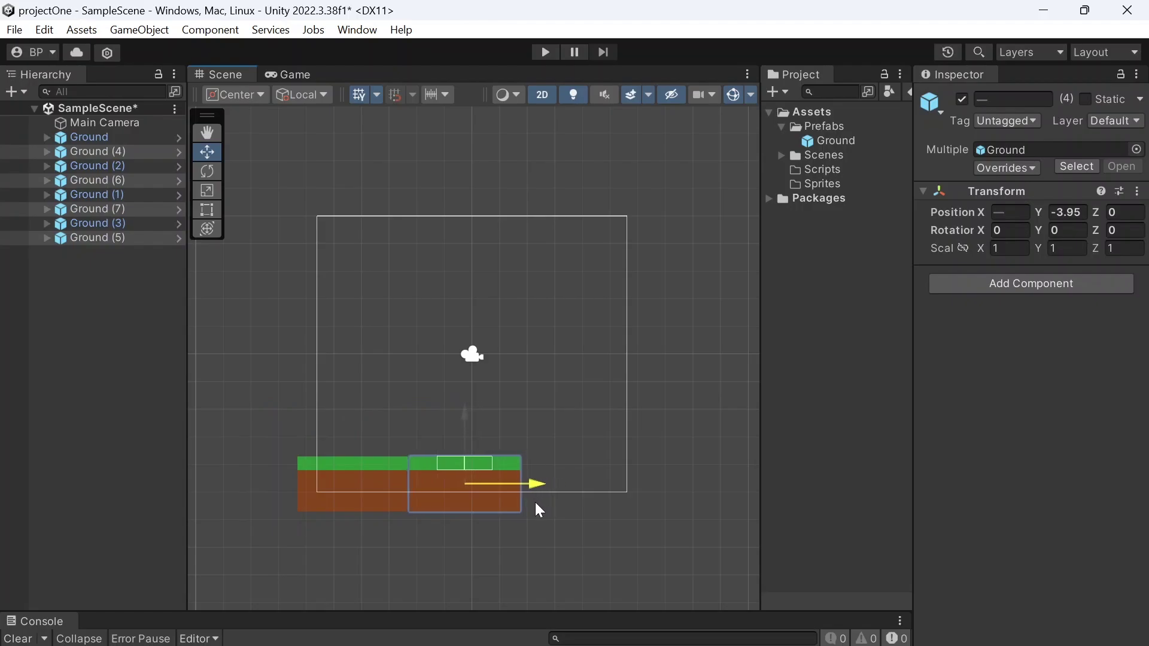
pyautogui.click(243, 449)
# Duplicate the eight-tile row to extend the floor to 16 tiles and add eight-tile platforms at middle right and upper left.
pyautogui.moveTo(271, 431); pyautogui.dragTo(357, 245)
pyautogui.hotkey('ctrl', 'd')
pyautogui.hotkey('ctrl', 'd')
pyautogui.hotkey('ctrl', 'd')
pyautogui.click(287, 381)
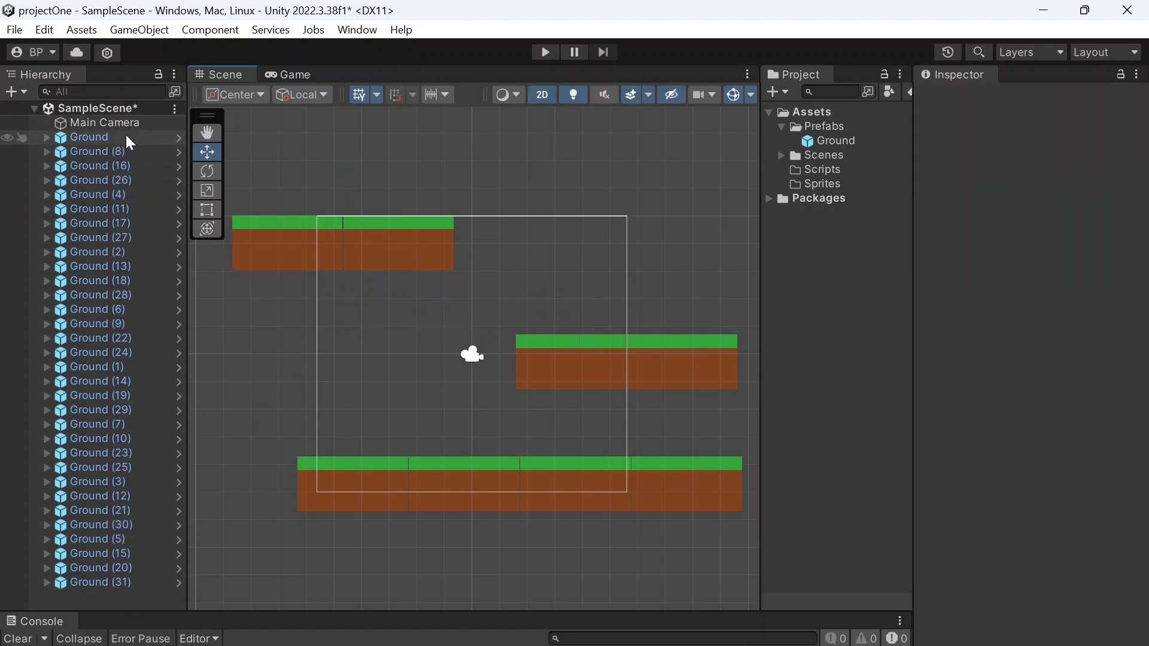
# Group all the Ground objects under a new empty parent named World and collapse it in the hierarchy.
pyautogui.click(116, 584)
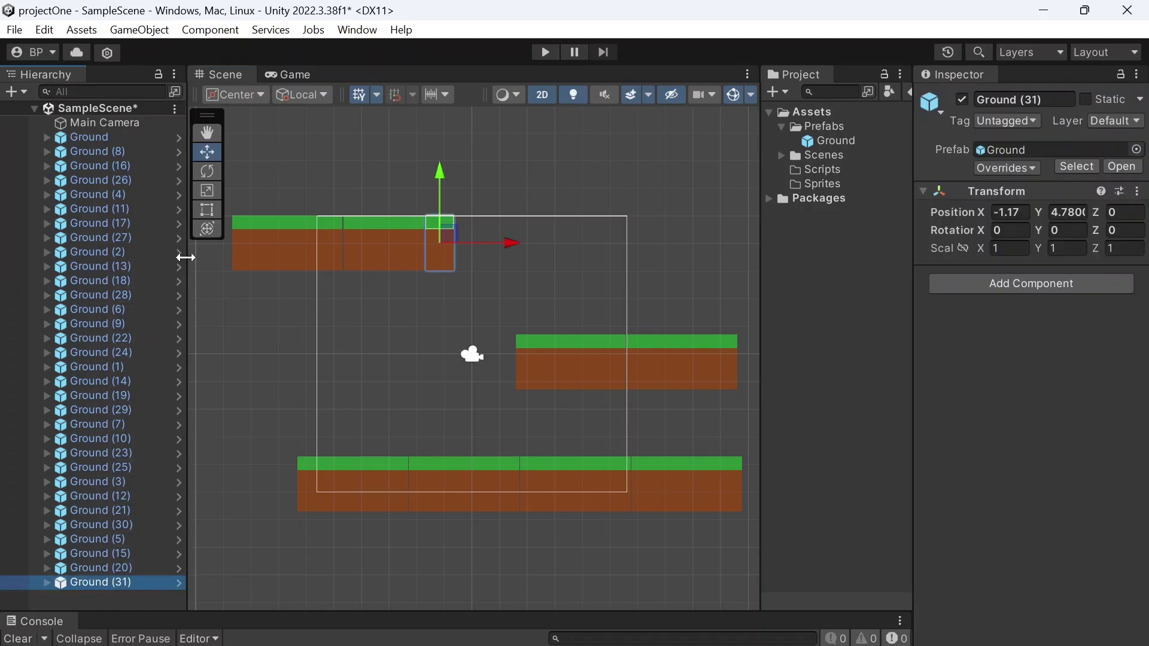
pyautogui.keyDown('shift'); pyautogui.click(113, 140); pyautogui.keyUp('shift')
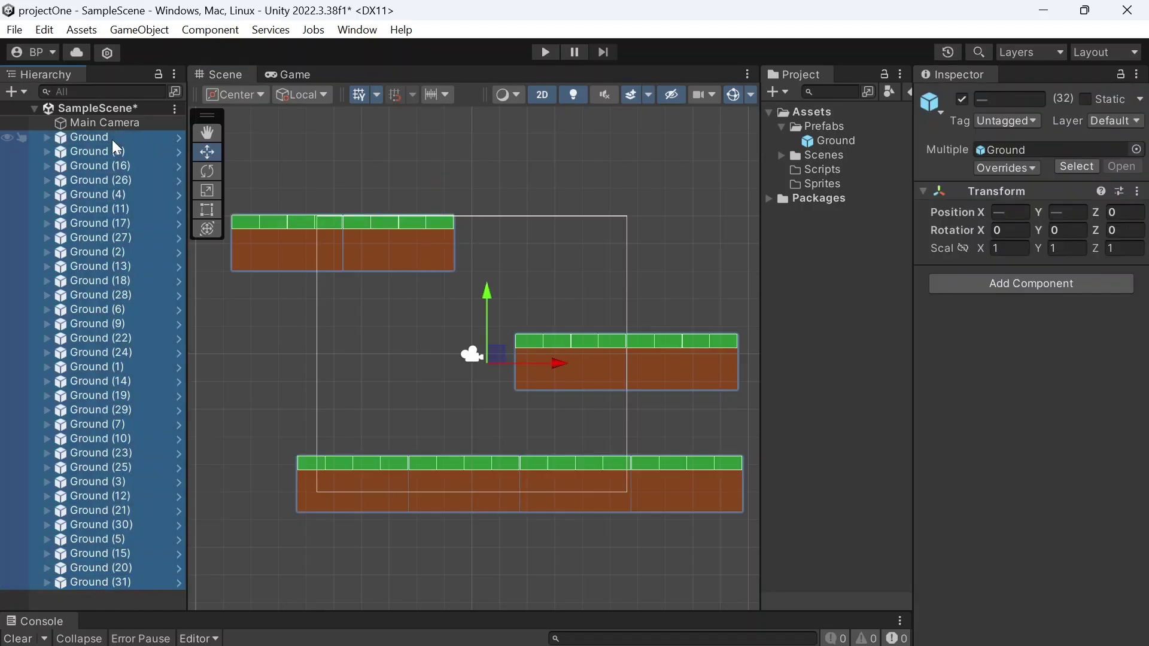
pyautogui.rightClick(113, 139)
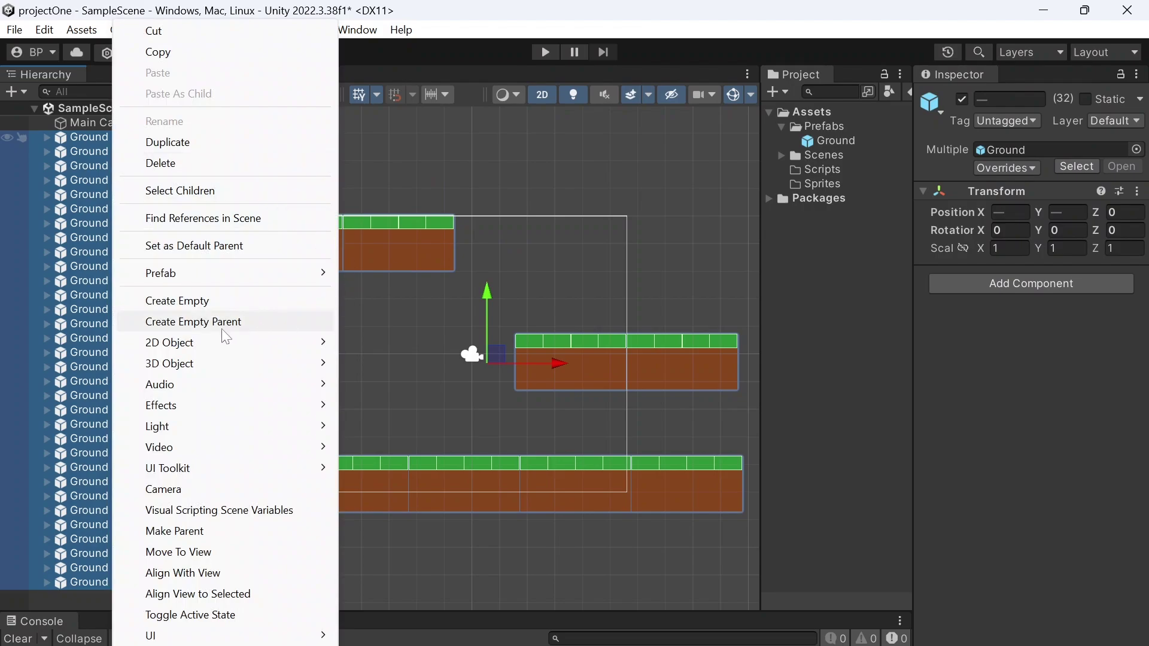
pyautogui.click(230, 324)
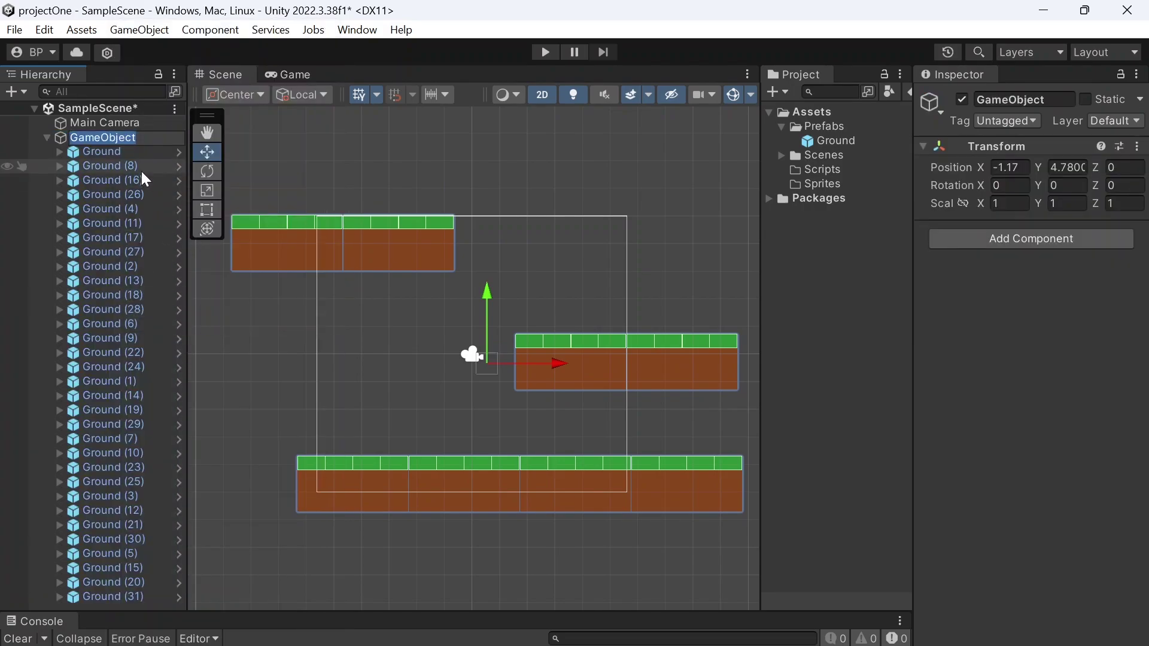
pyautogui.write('World')
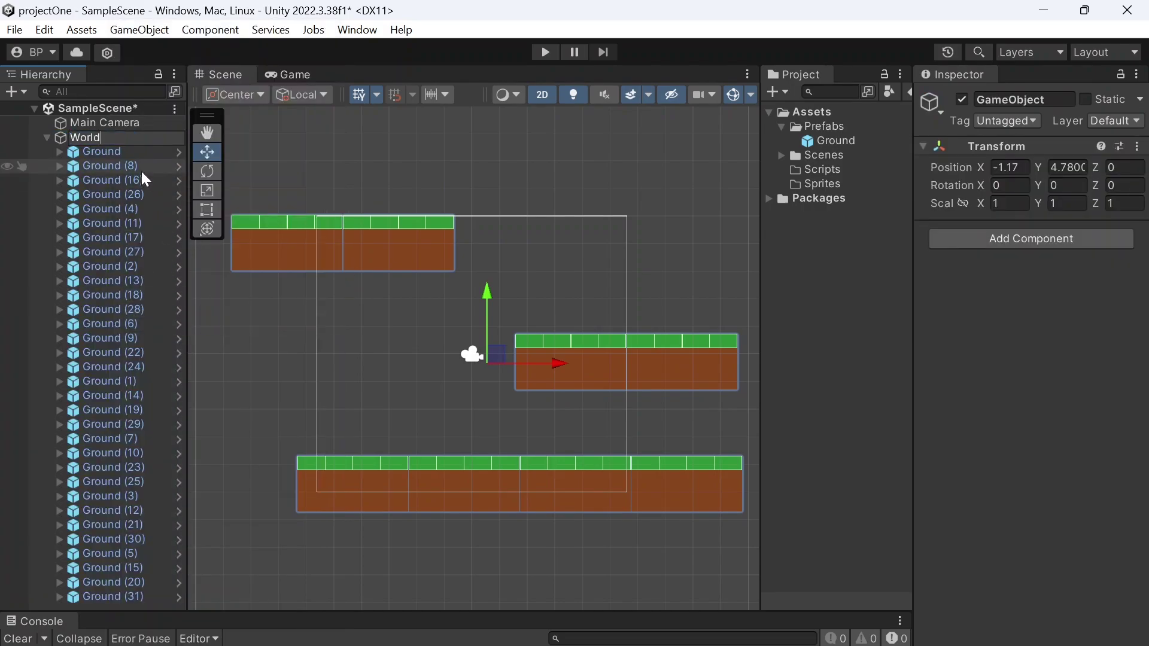
pyautogui.press('Return')
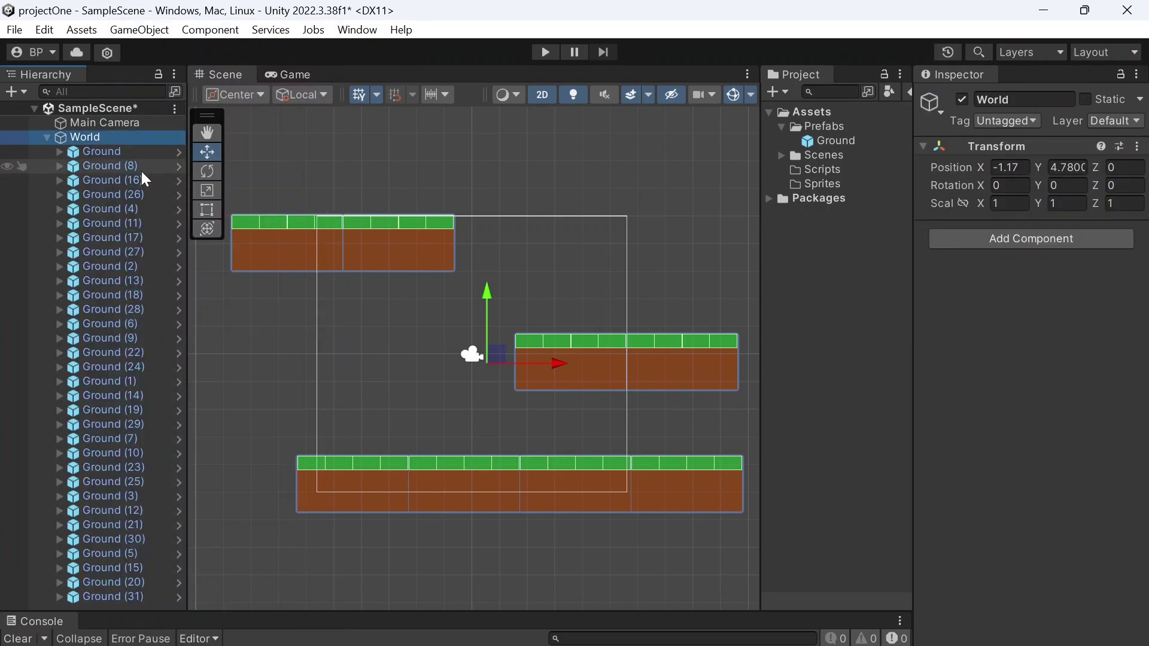
pyautogui.click(46, 138)
pyautogui.click(105, 281)
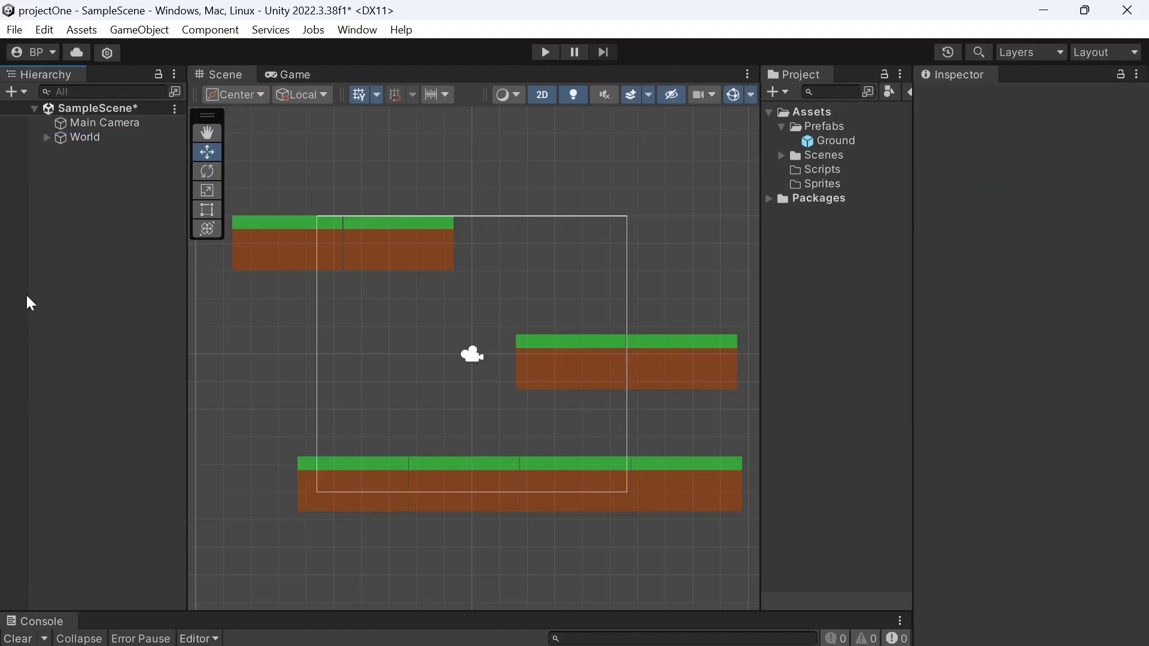